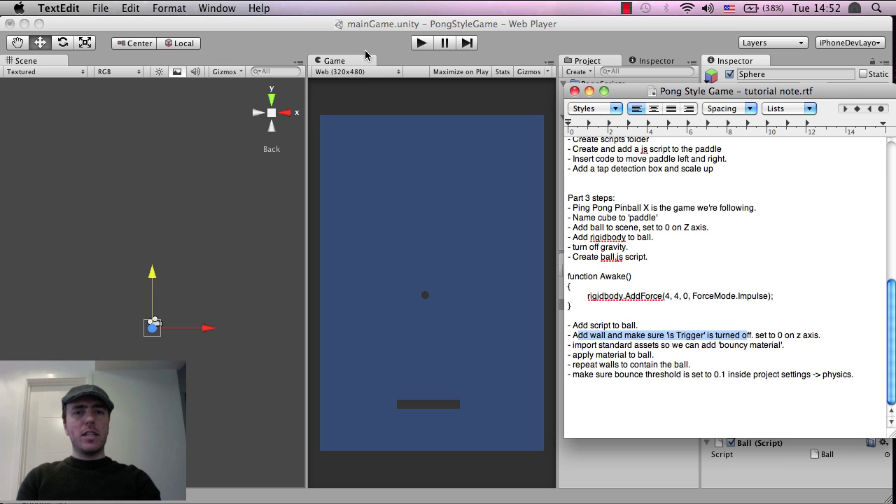
Switch from the TextEdit notes back to the Unity editor showing the mainGame scene's Sphere
left_click(365, 52)
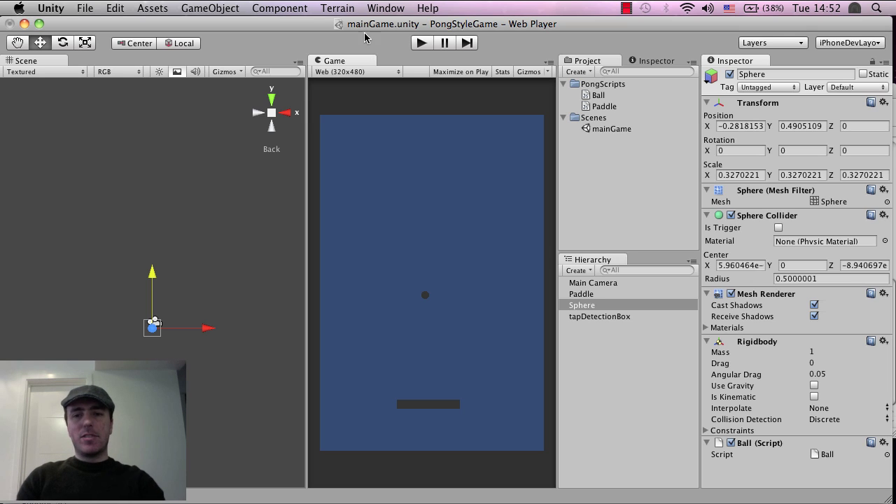
Add a new Cube to the scene with Position Z set to 0
left_click(196, 7)
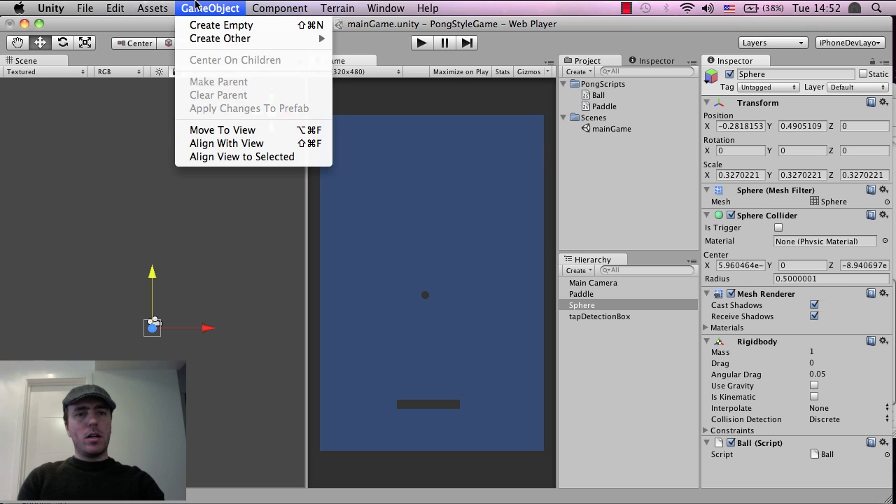
mouse_move(199, 43)
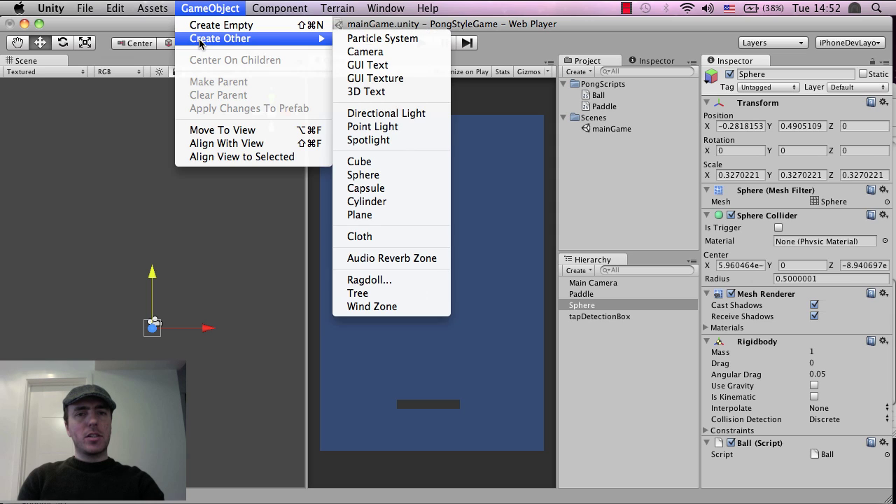
left_click(390, 162)
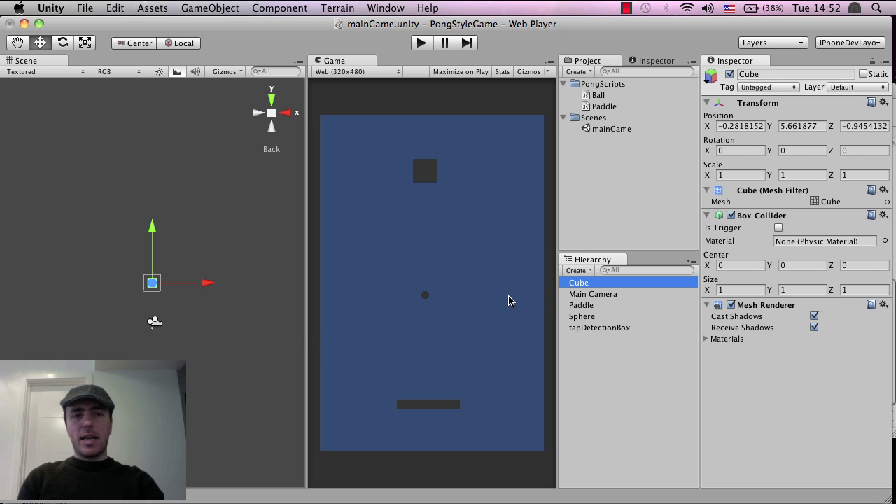
left_click(856, 126)
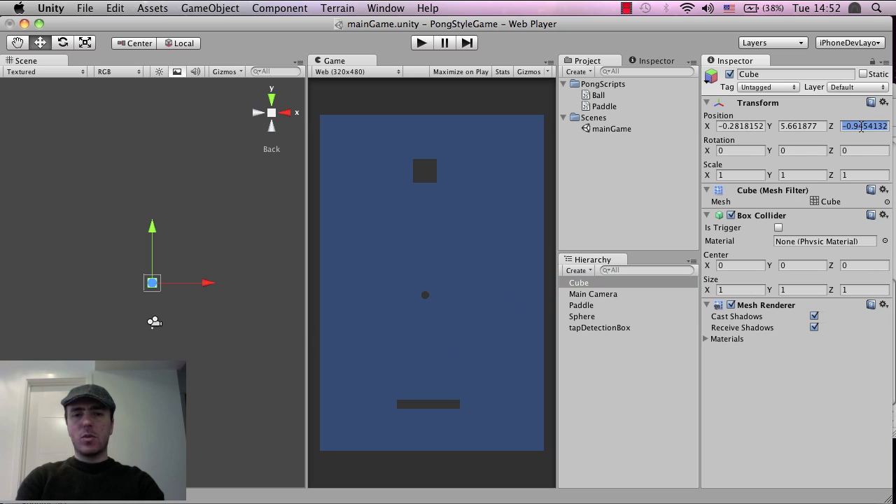
type("0")
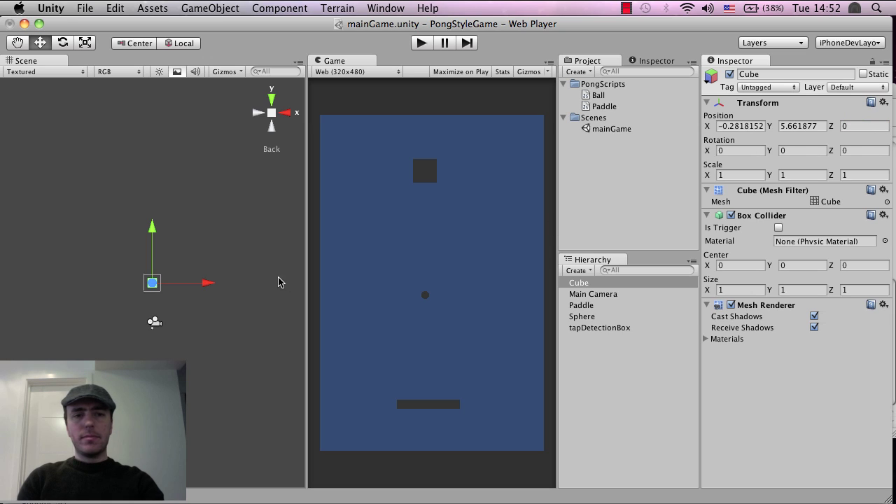
left_click(585, 285)
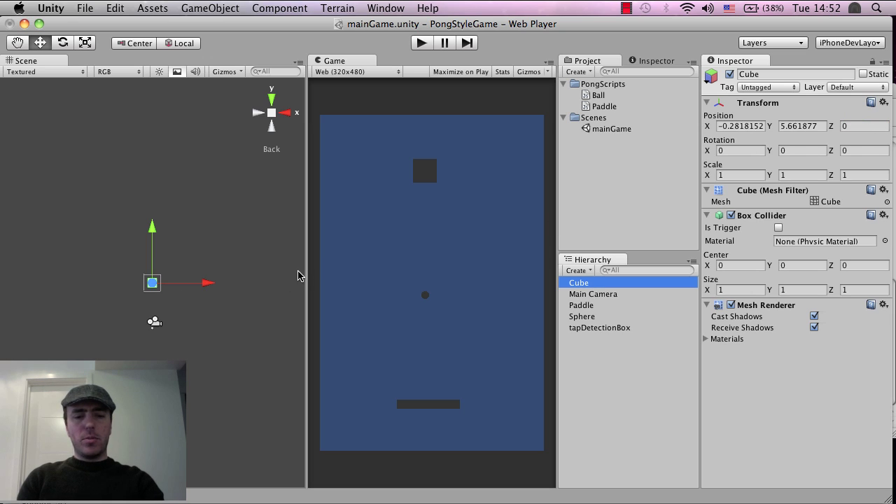
Scale the cube into a thin vertical wall, about 0.26 wide and 12.18 tall
key("e")
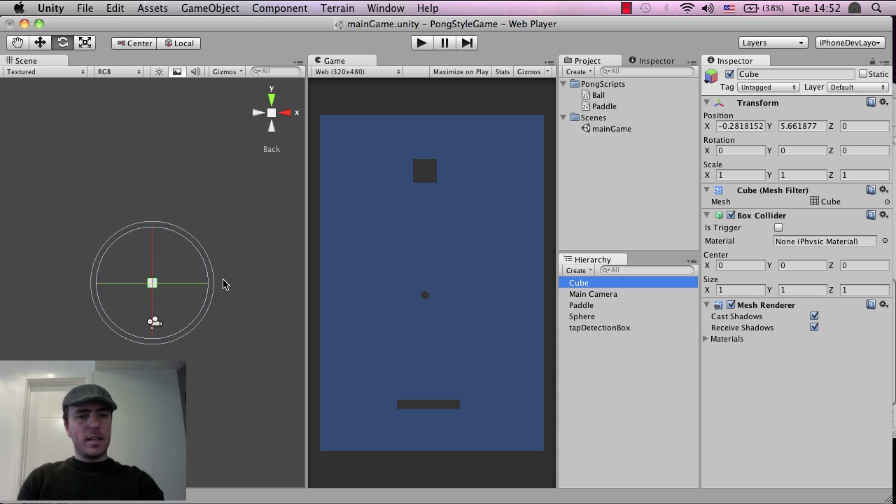
key("r")
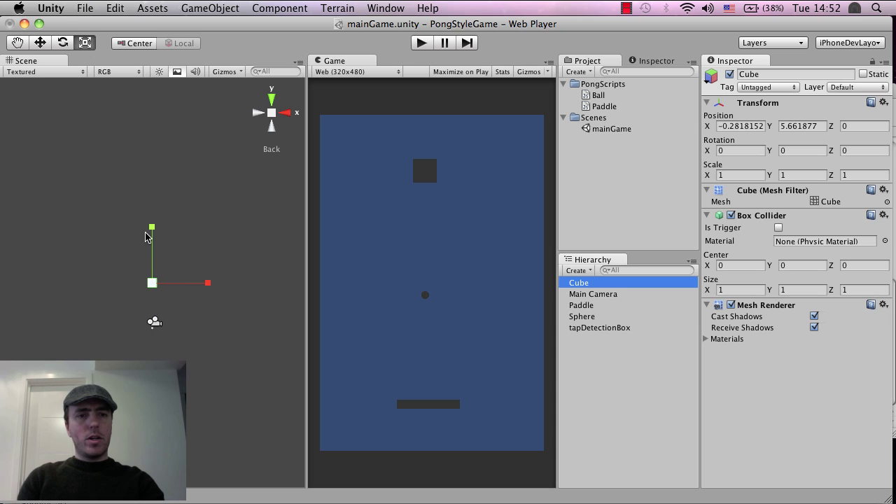
left_click_drag(152, 227, 146, 127)
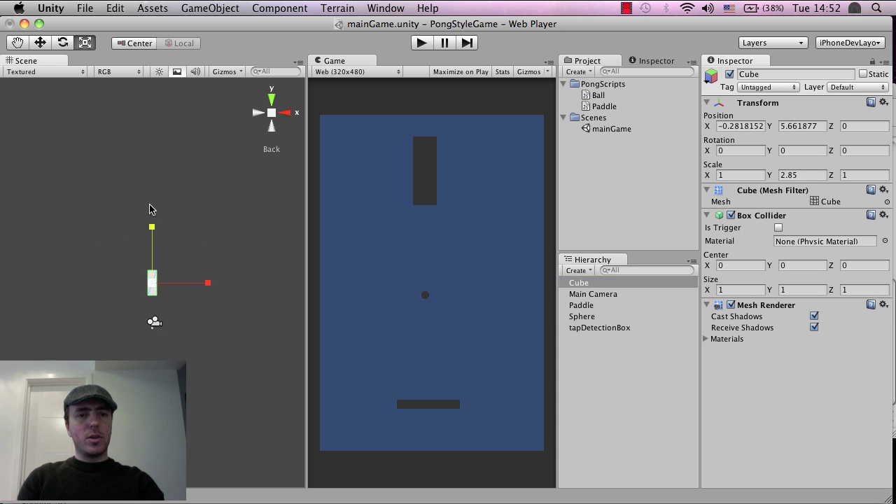
left_click_drag(151, 226, 150, 96)
left_click_drag(152, 227, 150, 215)
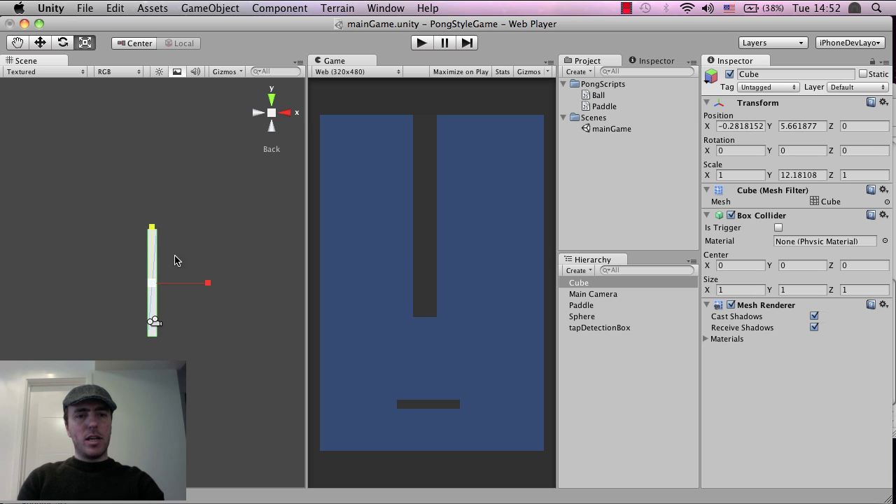
left_click_drag(206, 284, 164, 286)
Move the wall to X 1.95, Y 3.11, just right of centre, then bring the notes forward
key("w")
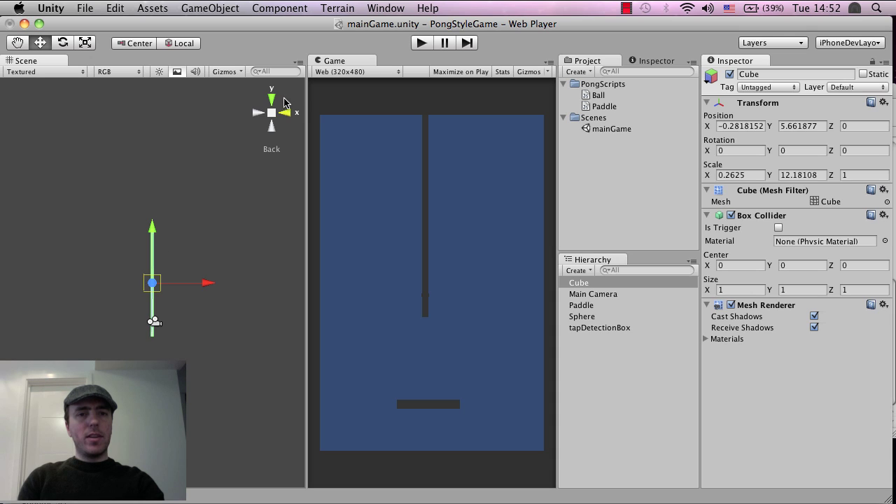
left_click(257, 112)
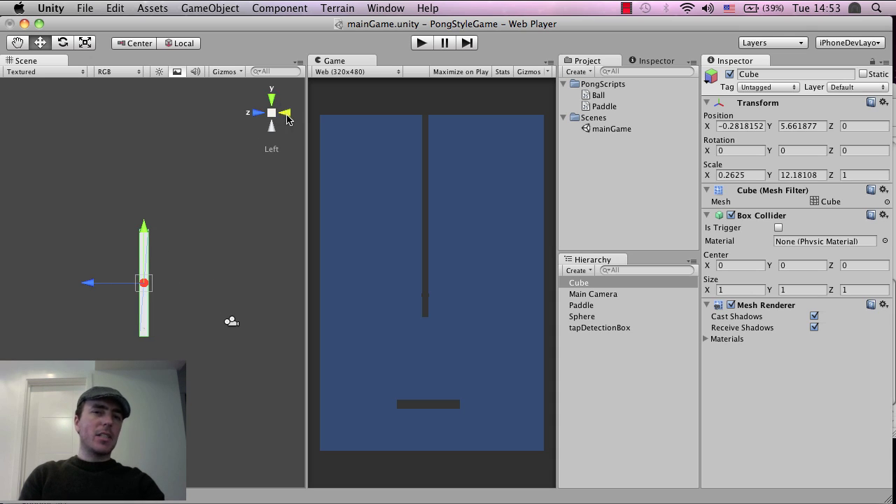
left_click(287, 113)
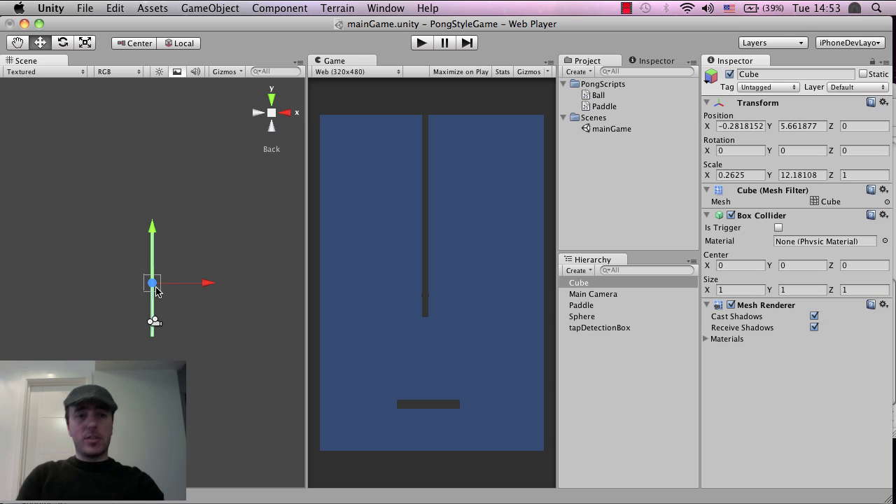
left_click_drag(155, 287, 191, 320)
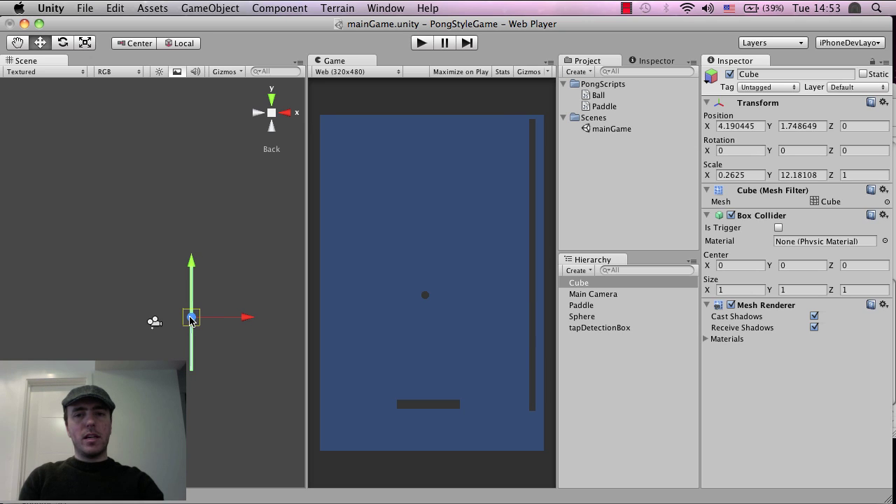
left_click_drag(191, 320, 172, 308)
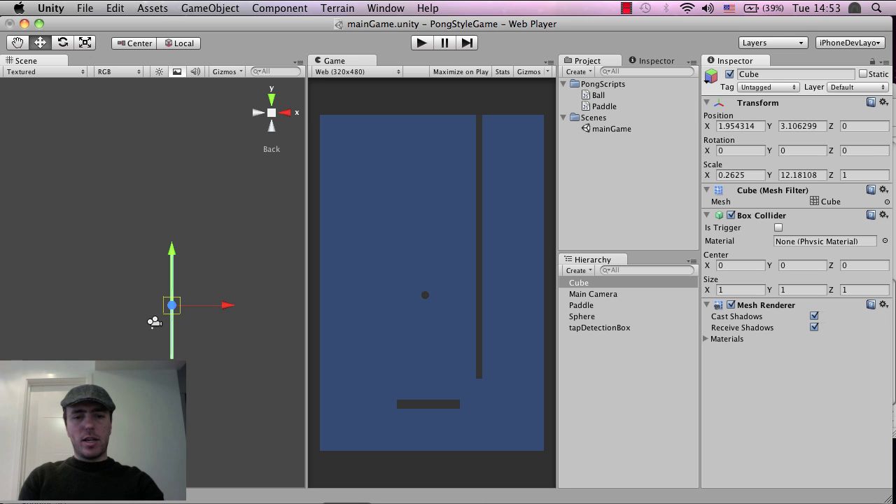
key("super+Tab")
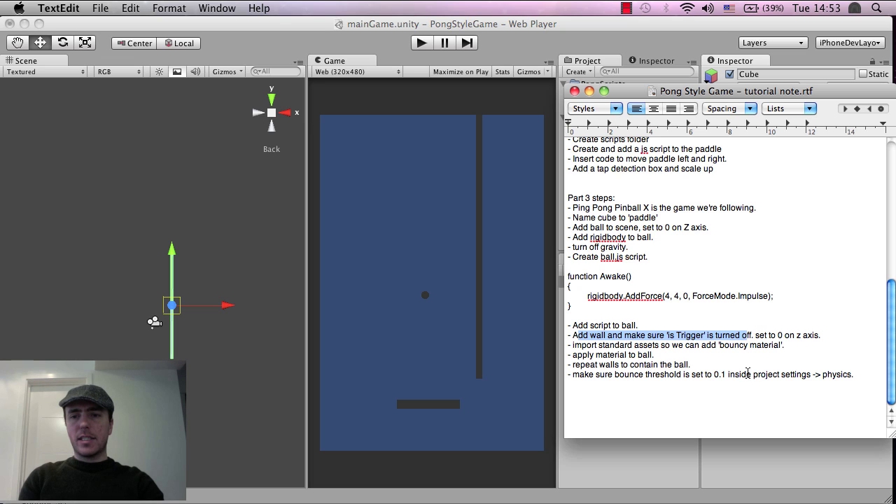
Return from the notes to the Unity scene with the wall Cube
left_click(602, 56)
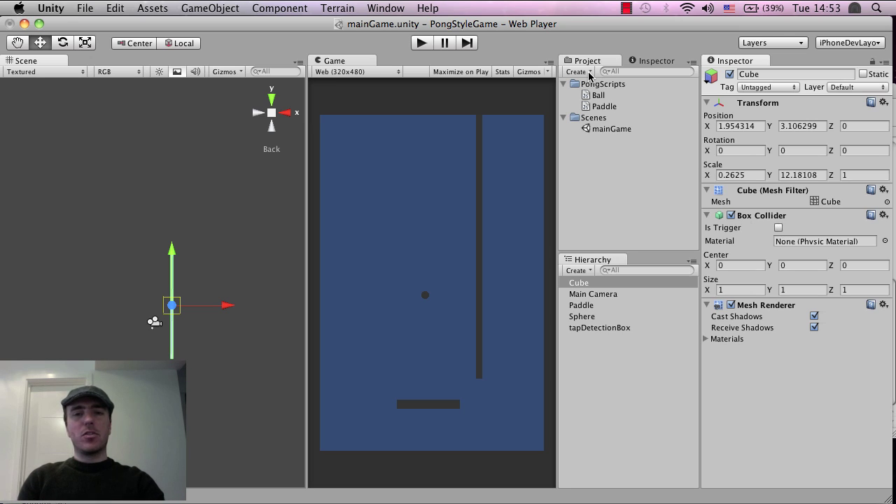
Run and stop the scene three times to watch the ball hit the wall, then return to the notes
left_click(423, 42)
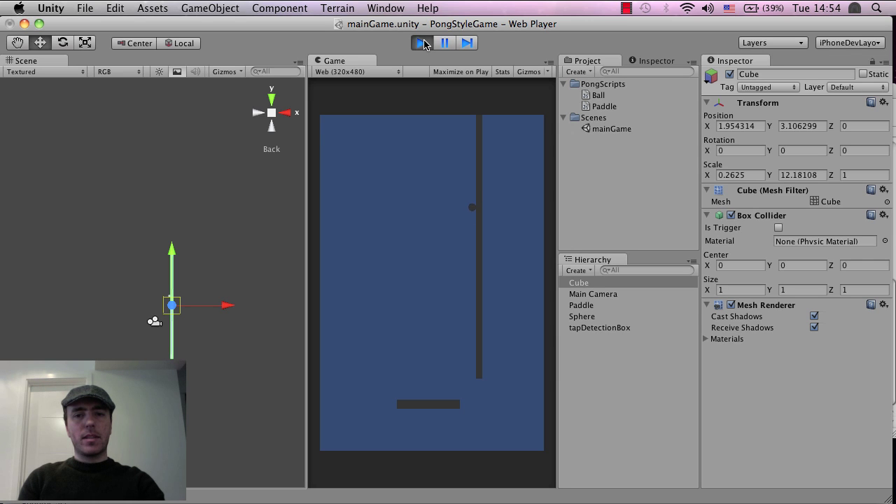
left_click(422, 43)
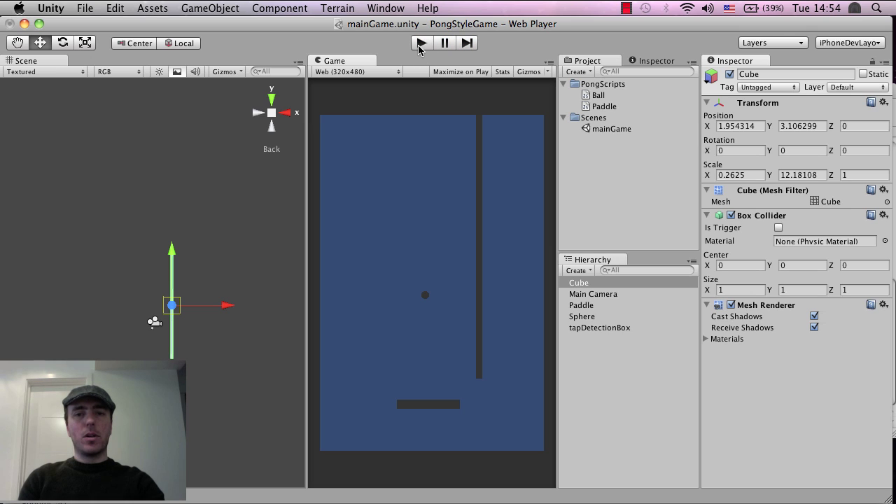
left_click(420, 44)
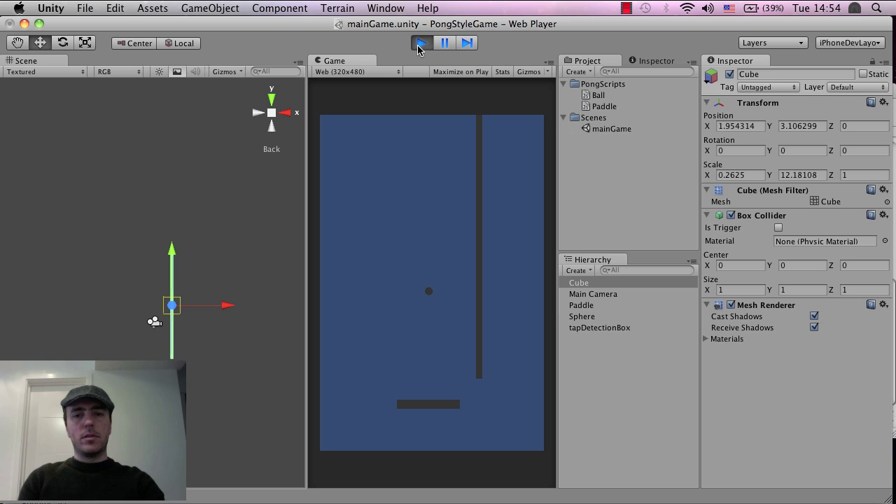
left_click(419, 44)
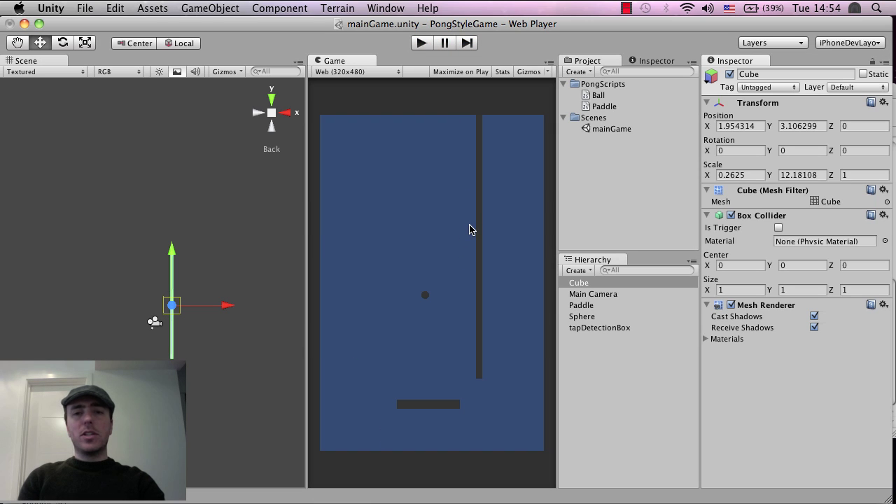
left_click(421, 45)
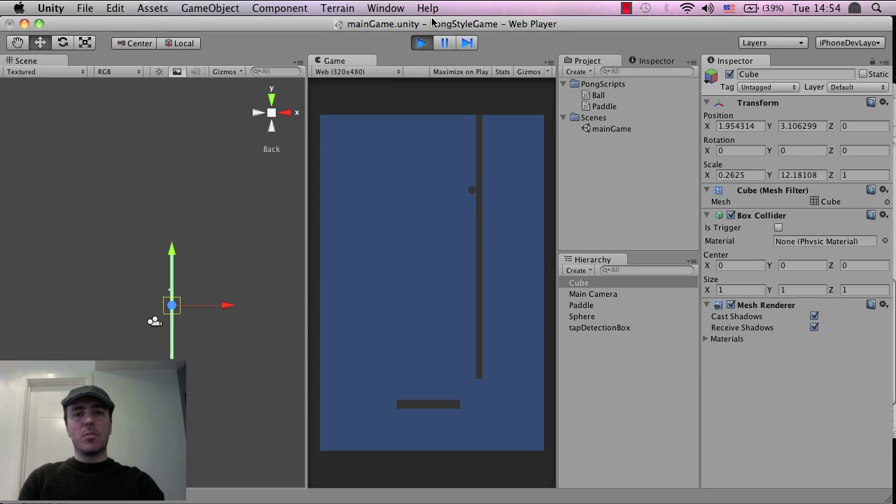
left_click(421, 44)
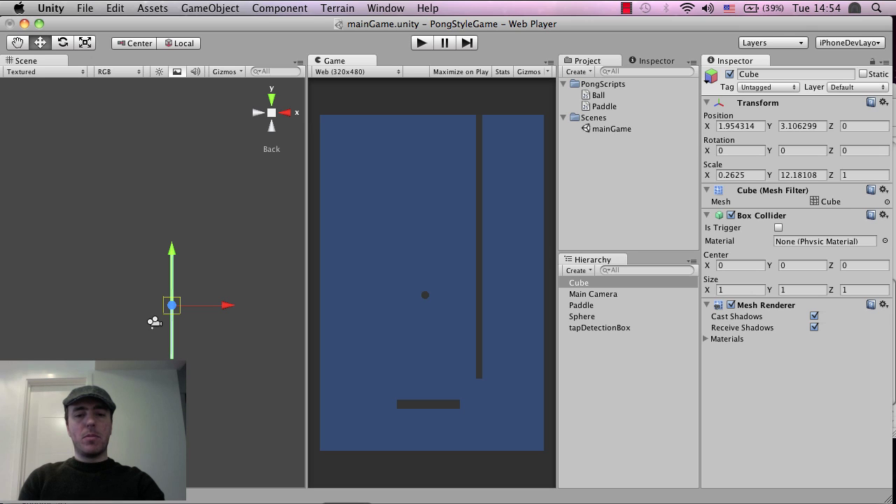
key("super+Tab")
Highlight the 'import standard assets' line in the notes, then go back to Unity
left_click(637, 392)
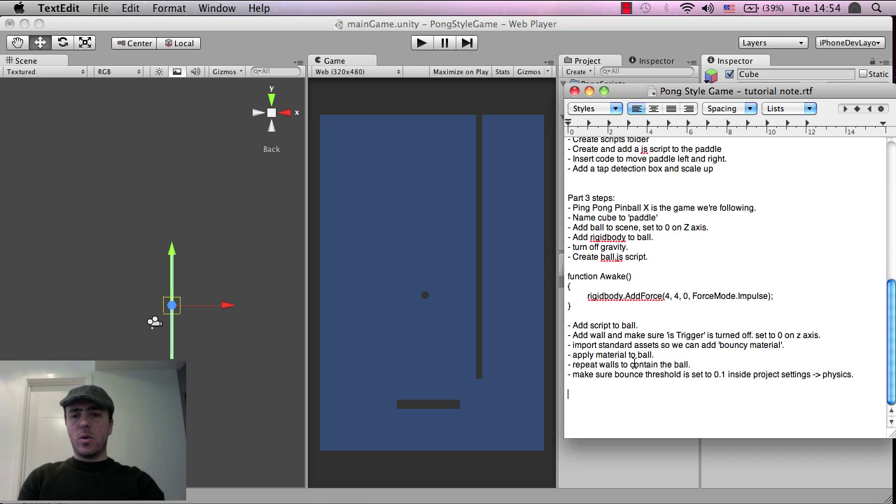
left_click_drag(616, 346, 570, 347)
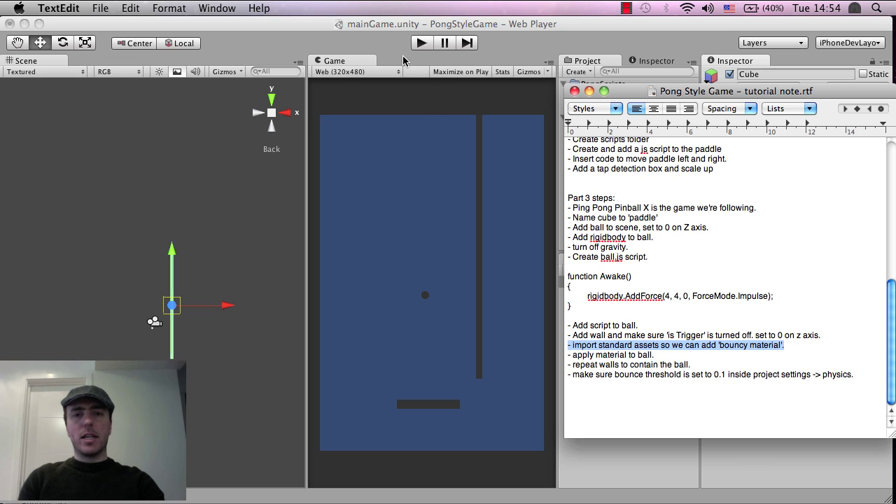
left_click(380, 37)
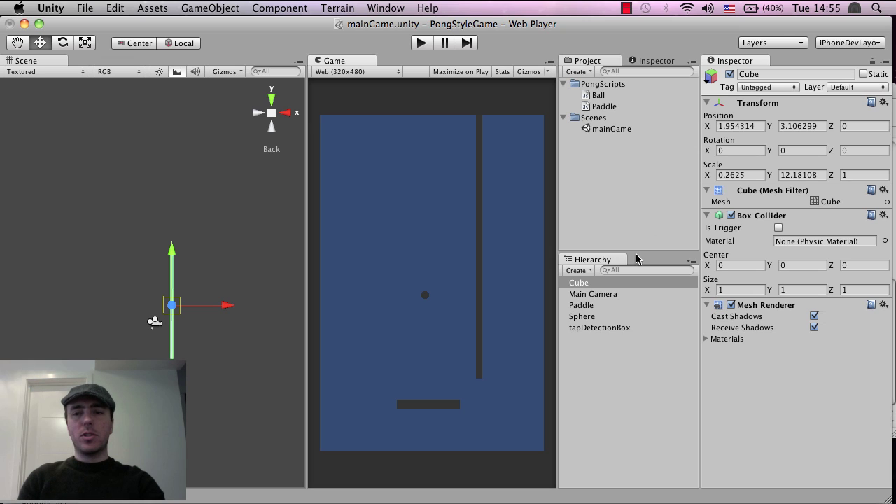
Select the Cube wall and begin importing the Standard Assets (Mobile) package
left_click(595, 284)
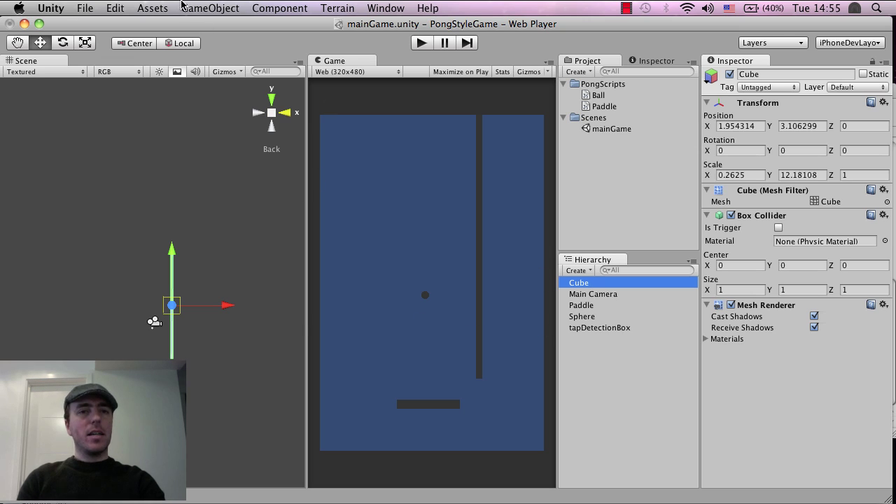
left_click(153, 7)
mouse_move(201, 102)
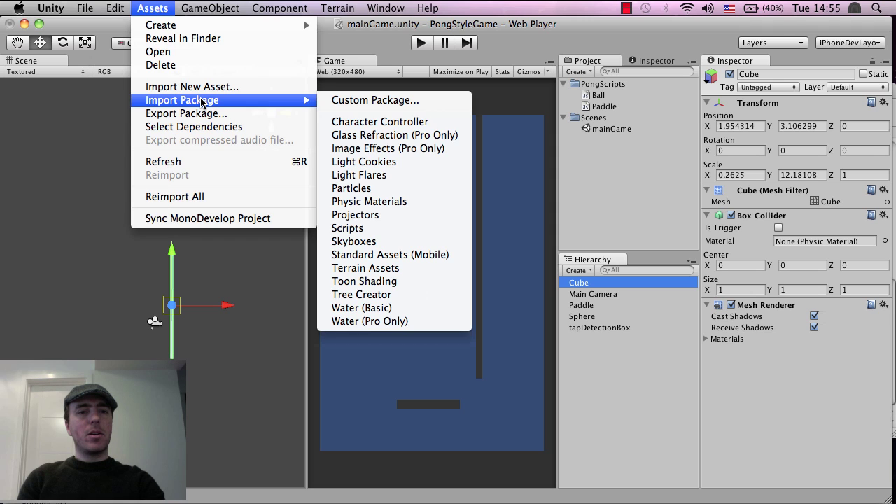
left_click(398, 256)
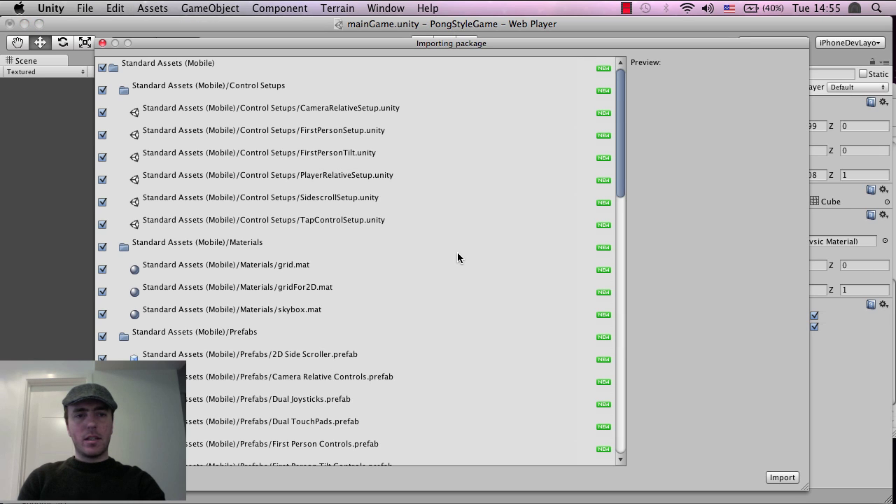
Review the package's file list and import all Standard Assets (Mobile) files
scroll(457, 254, "down", 7)
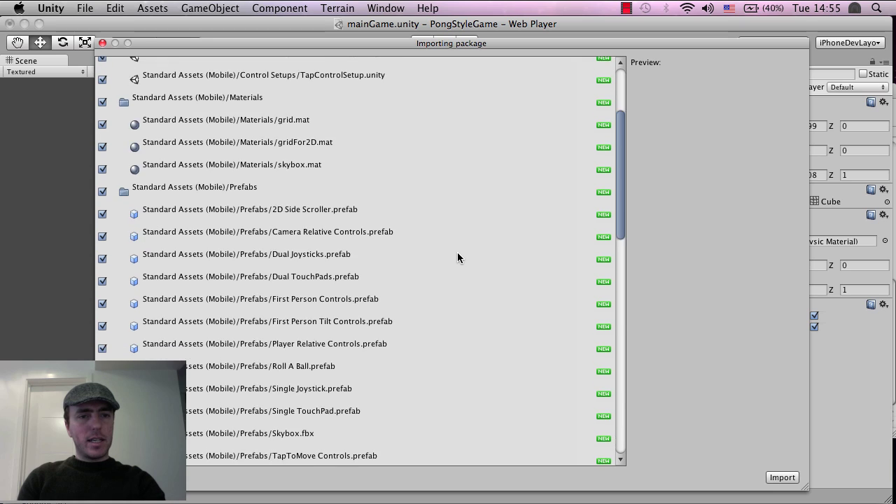
scroll(457, 258, "down", 15)
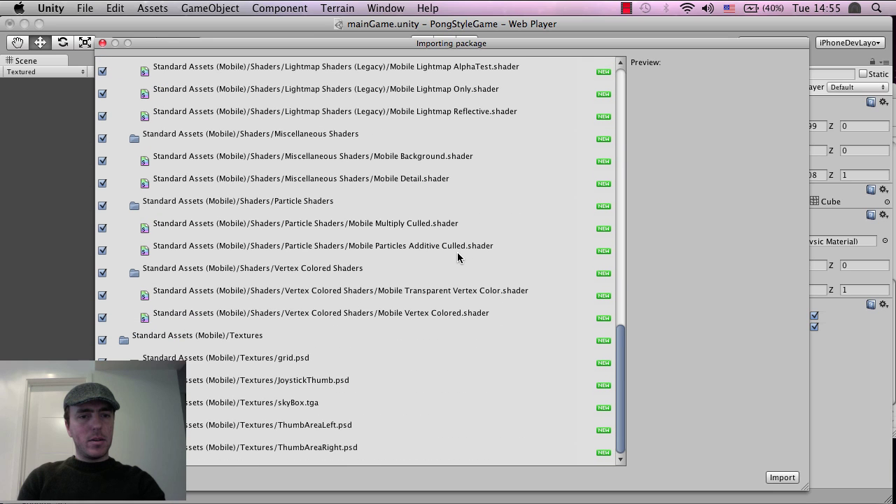
scroll(459, 257, "up", 20)
scroll(458, 258, "down", 7)
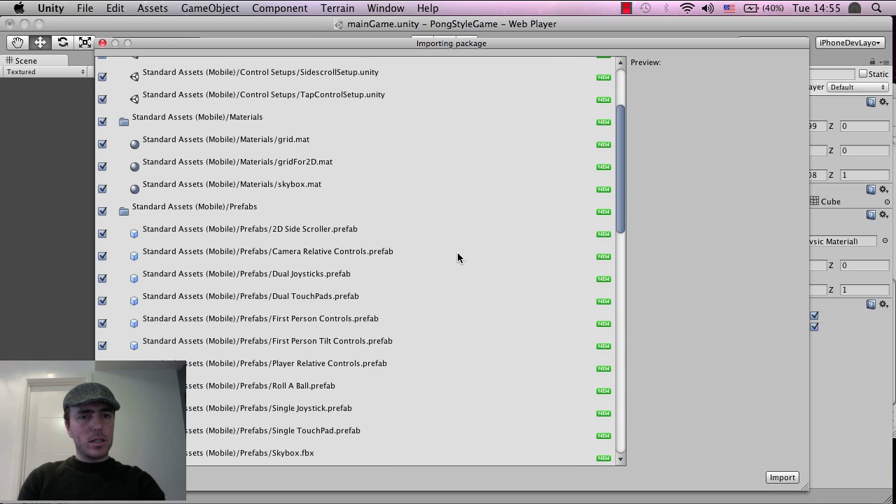
scroll(457, 258, "up", 4)
scroll(457, 258, "down", 5)
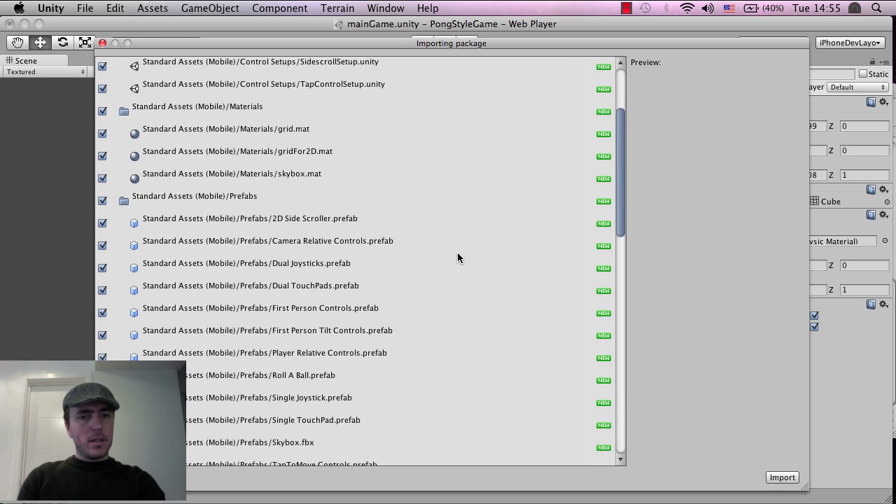
scroll(457, 258, "down", 20)
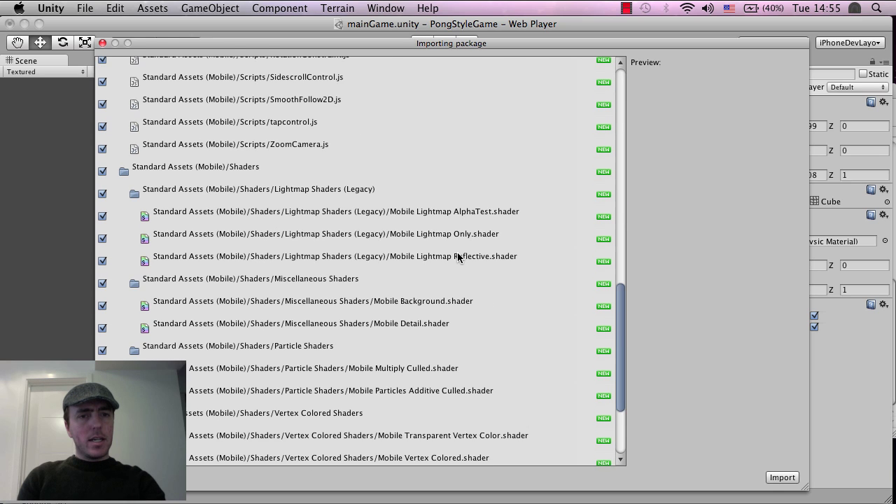
scroll(457, 257, "down", 3)
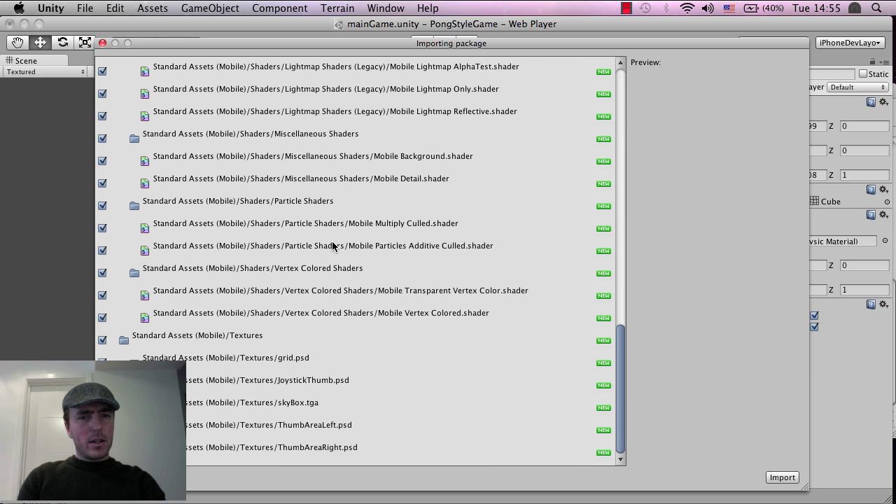
scroll(410, 264, "up", 10)
scroll(411, 265, "up", 5)
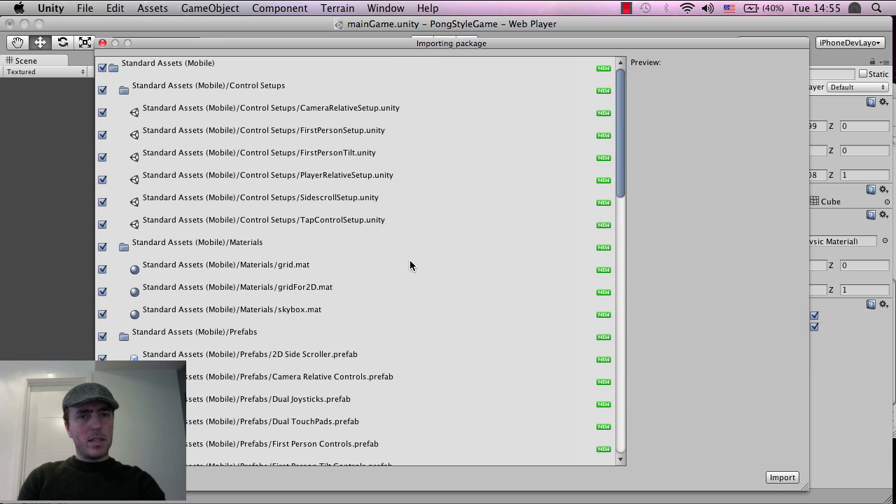
left_click(786, 482)
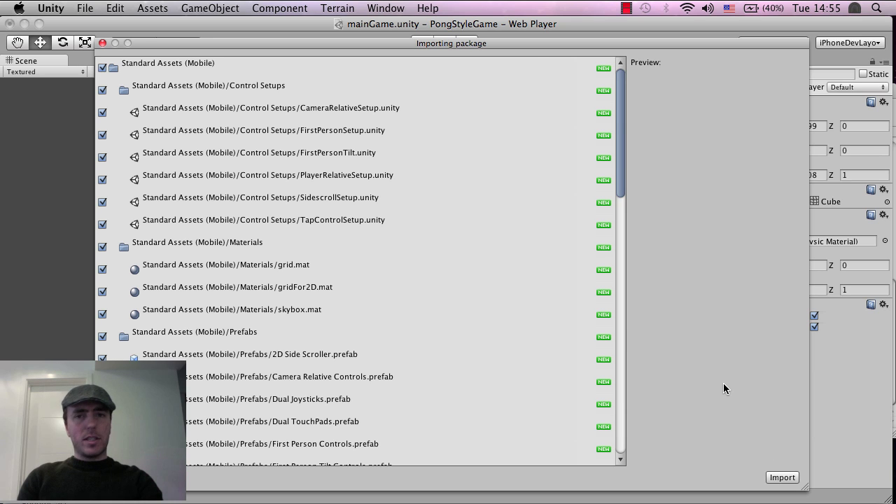
scroll(564, 296, "down", 15)
scroll(595, 298, "up", 15)
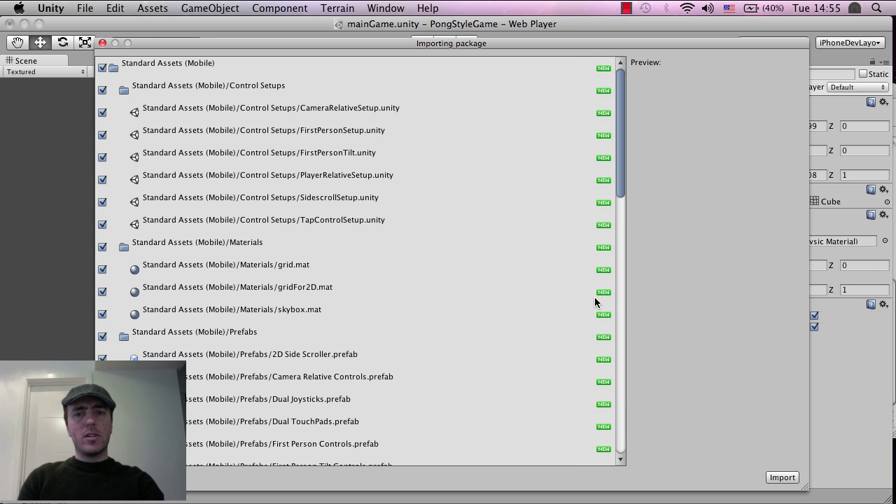
left_click(783, 478)
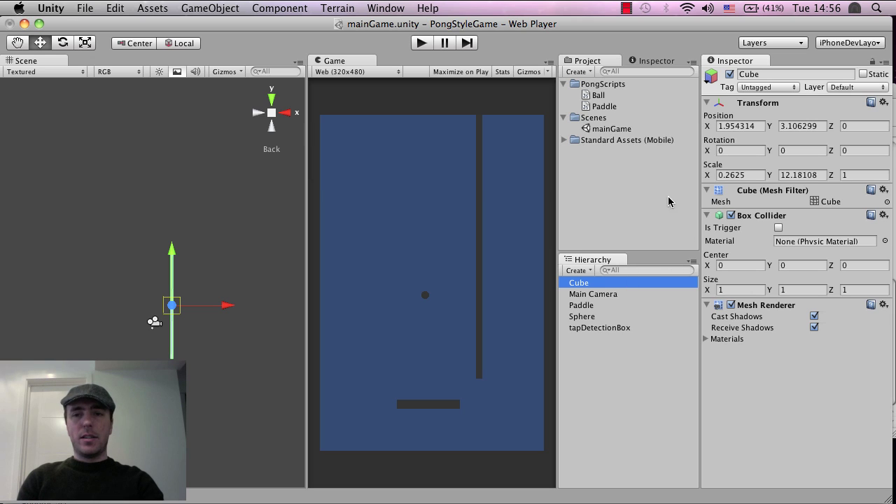
Expand Standard Assets (Mobile) and its Materials folder to show grid, gridFor2D and skybox
left_click(601, 141)
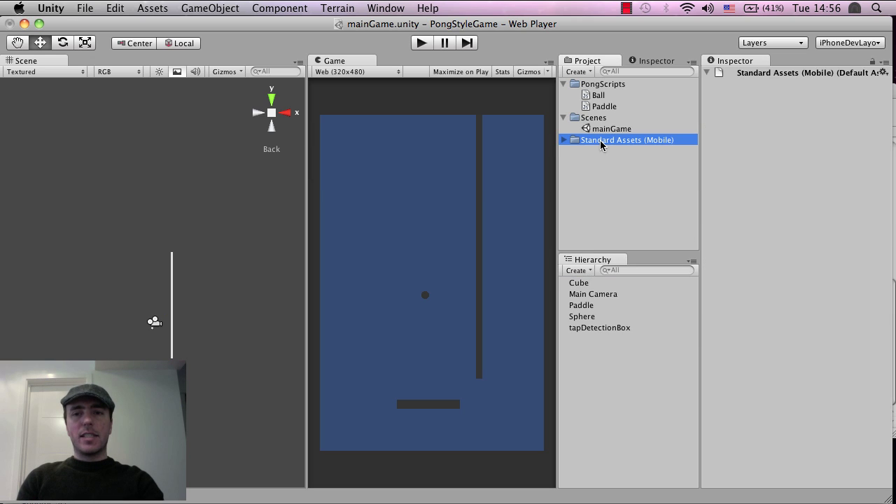
left_click(564, 140)
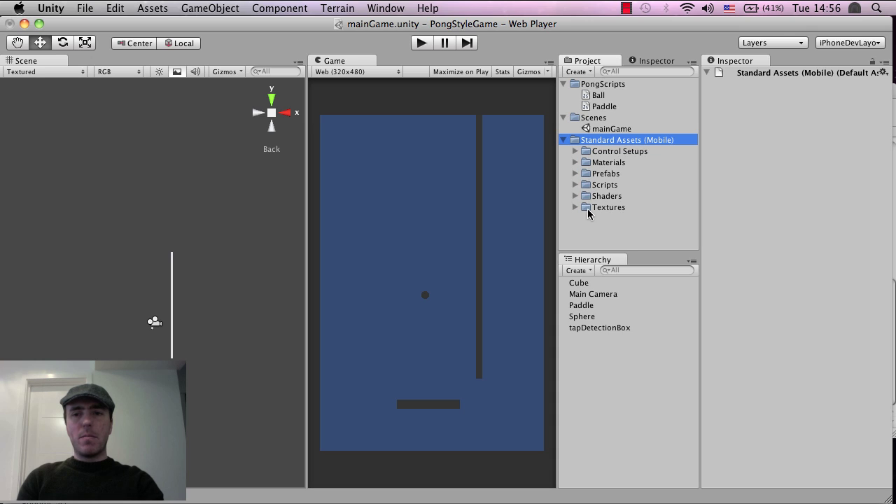
left_click(575, 162)
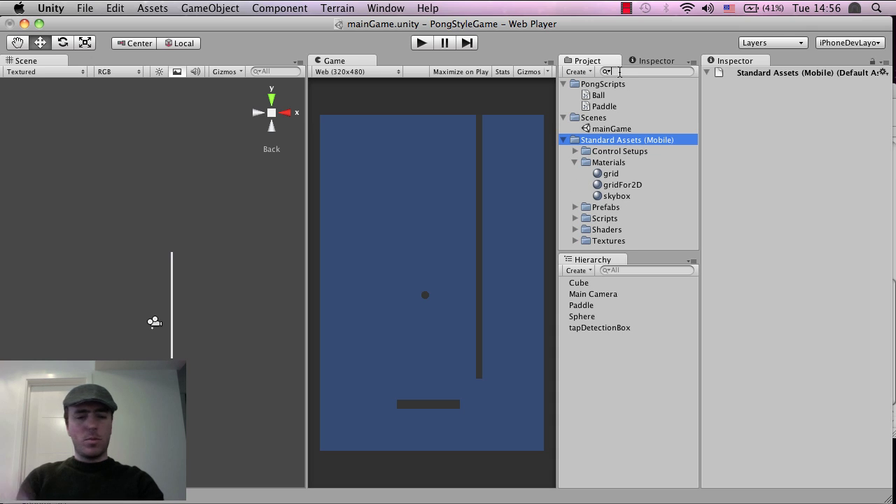
type("bou")
key("BackSpace")
key("BackSpace")
key("BackSpace")
key("BackSpace")
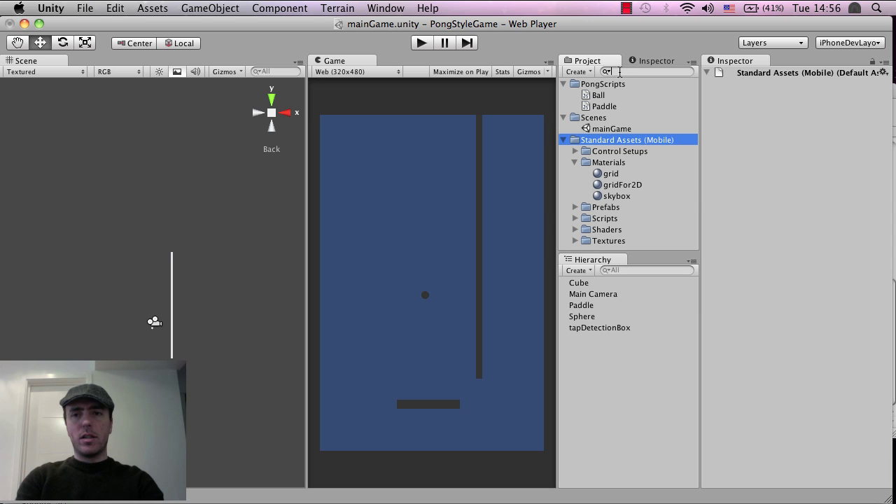
Import the Physic Materials package with Bouncy, Ice, Metal, Rubber and Wood materials
left_click(153, 8)
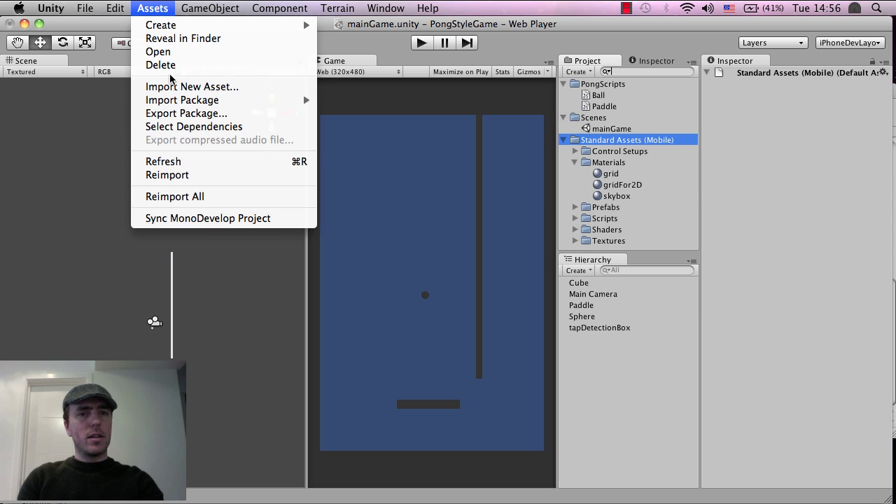
mouse_move(177, 104)
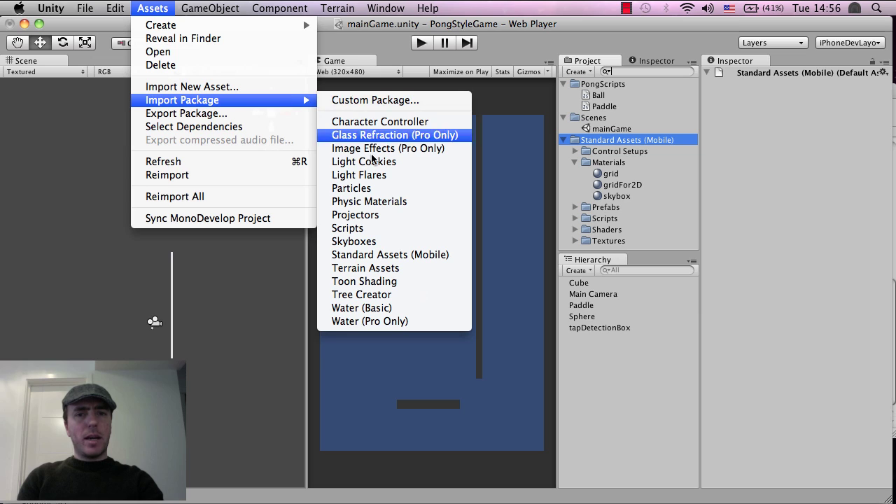
left_click(402, 203)
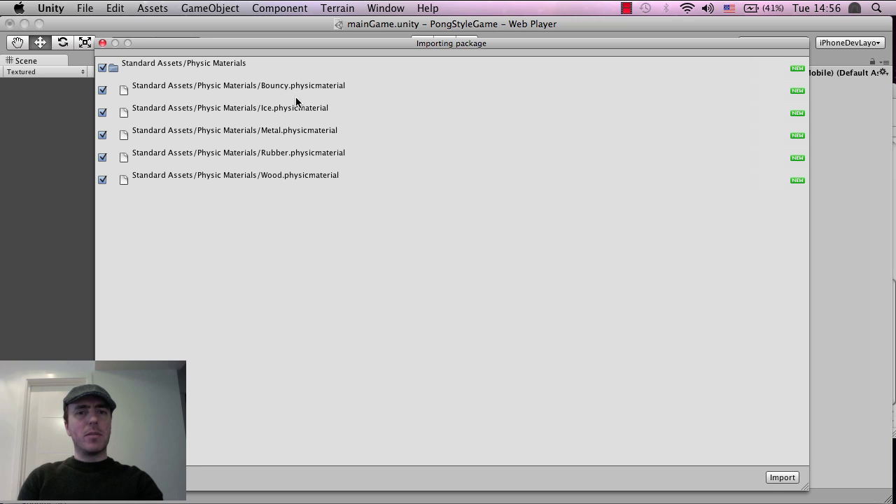
left_click(782, 478)
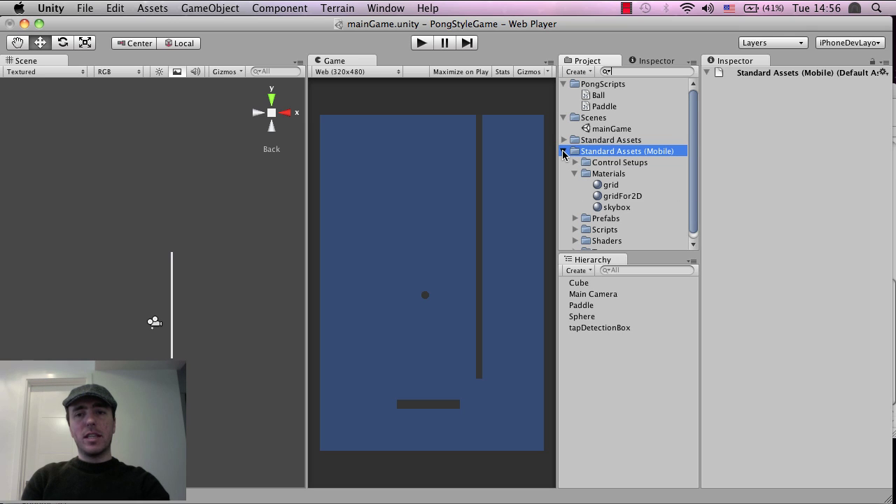
Find Bouncy by searching 'boun' and assign it to the Sphere Collider's Material
left_click(565, 152)
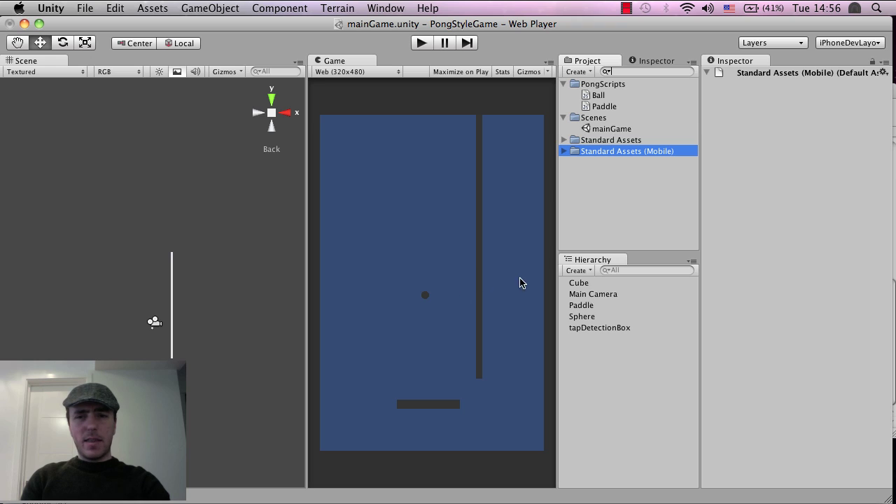
left_click(584, 316)
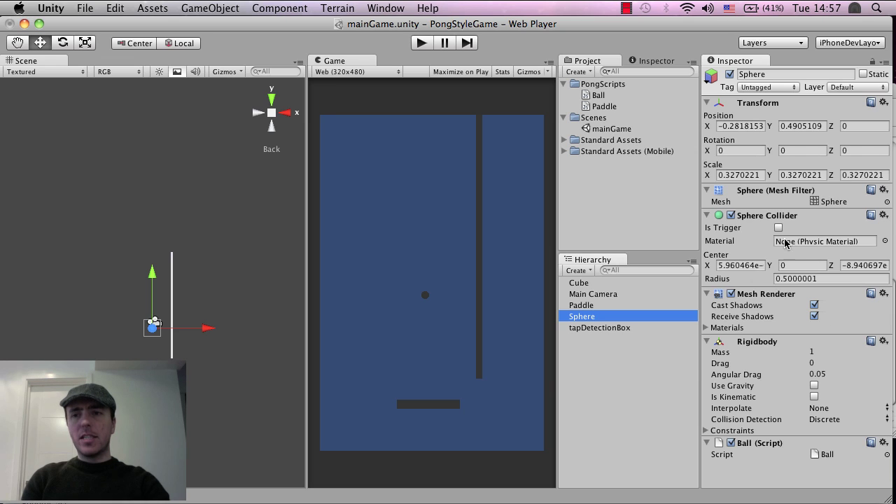
left_click(823, 241)
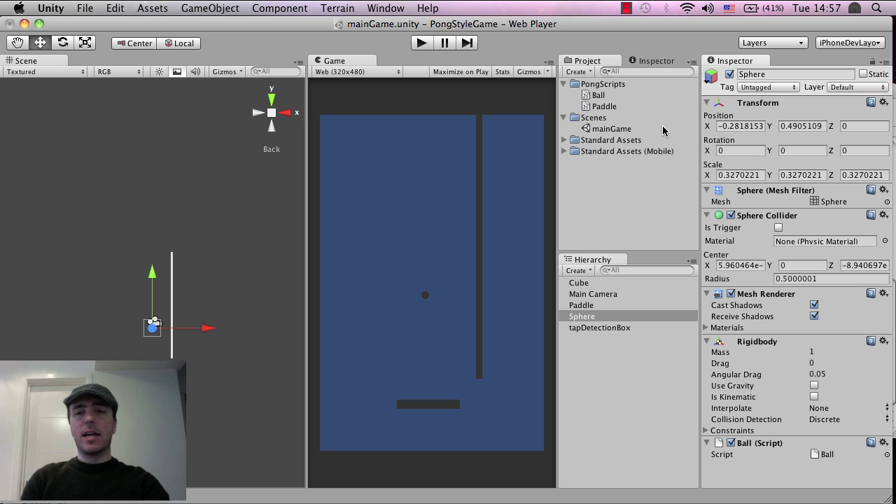
left_click(640, 72)
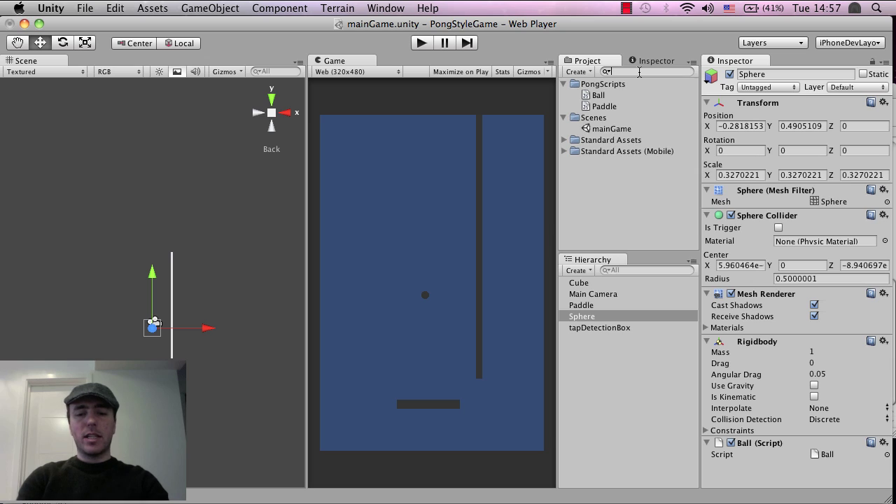
type("boun")
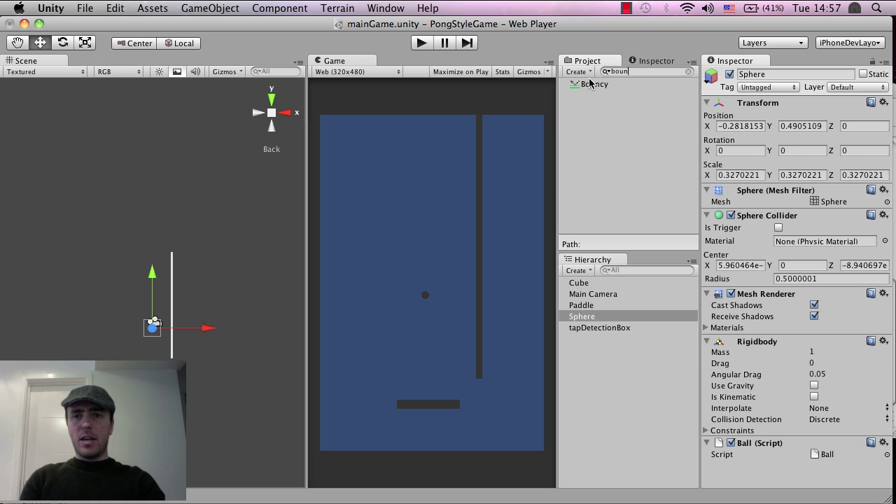
left_click_drag(588, 85, 807, 247)
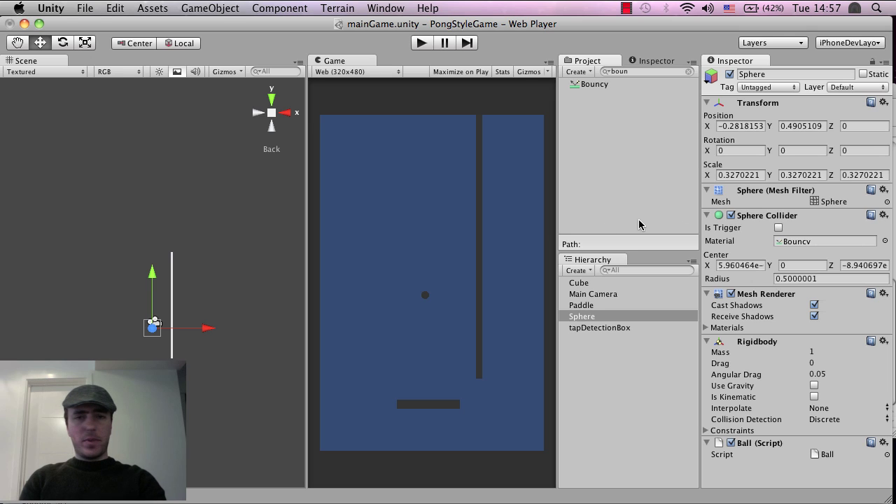
Play and stop the scene twice to test the bouncing ball, then select the Sphere
left_click(421, 43)
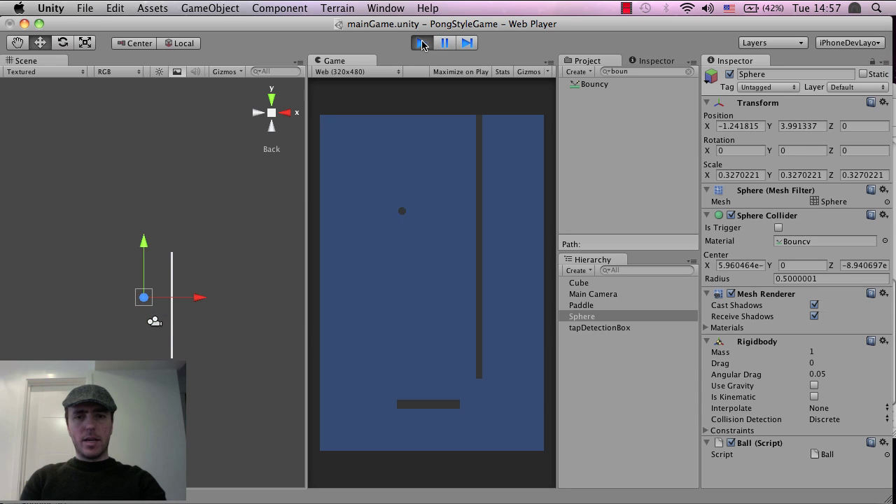
left_click(422, 43)
left_click(422, 43)
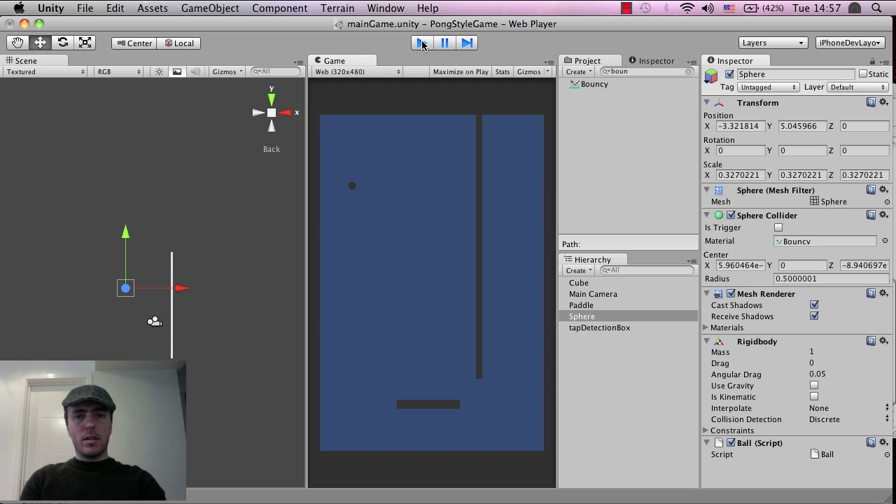
left_click(421, 43)
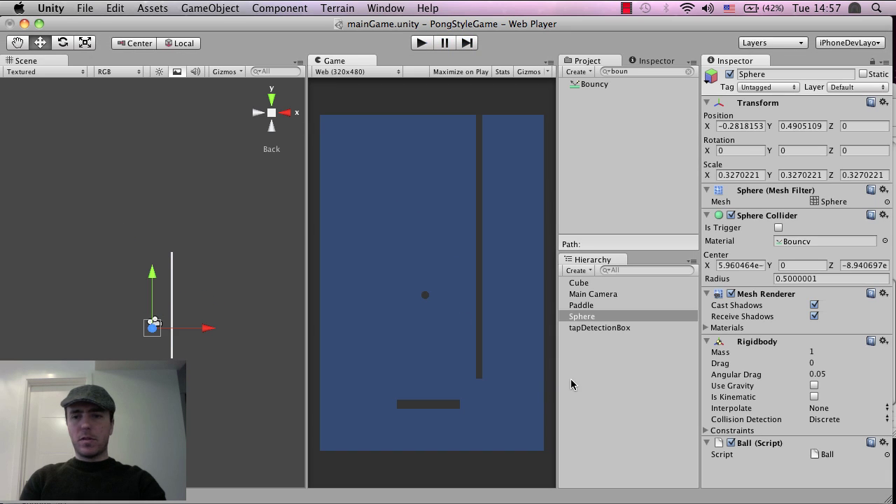
left_click(607, 318)
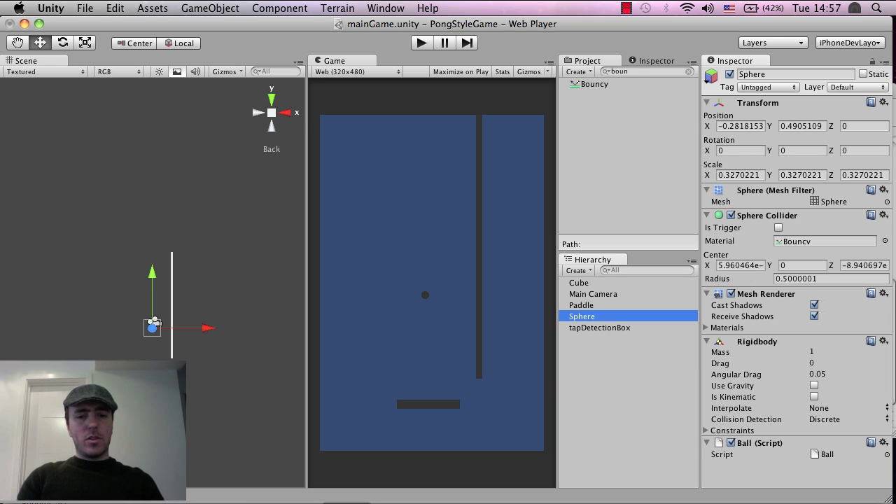
Check the TextEdit tutorial notes' step about repeating walls
key("super+Tab")
left_click_drag(586, 355, 663, 367)
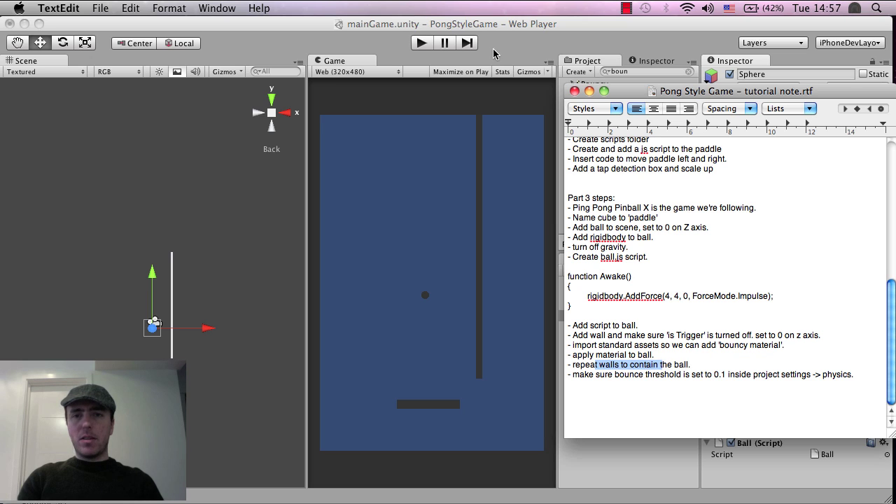
left_click(382, 34)
Drag the white wall Cube to the play area's right edge at X 4.030721, Y 1.588926
left_click(175, 283)
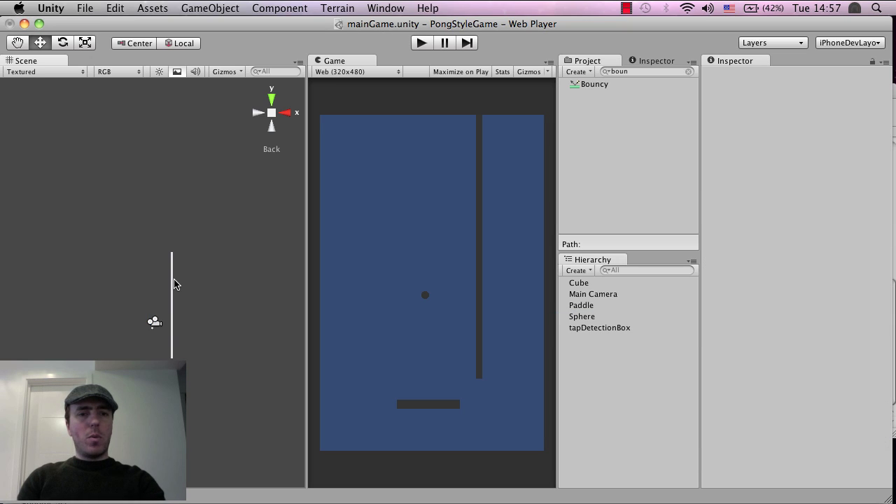
left_click(173, 306)
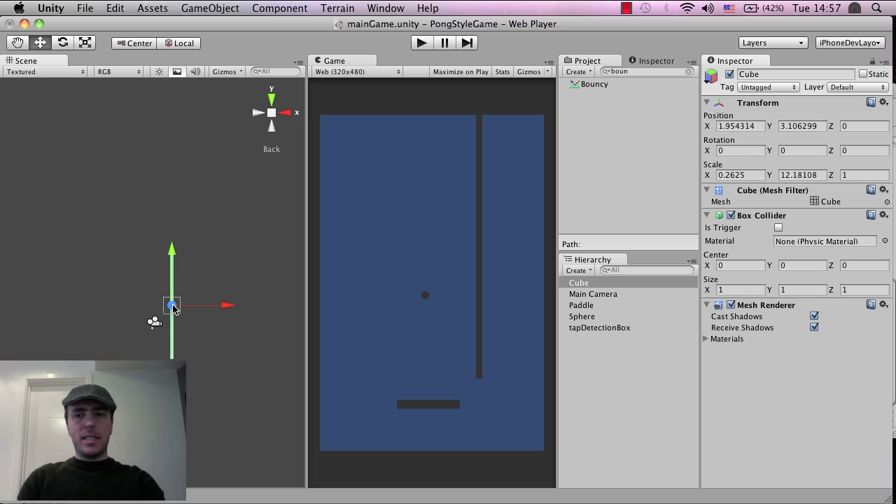
left_click_drag(173, 310, 193, 323)
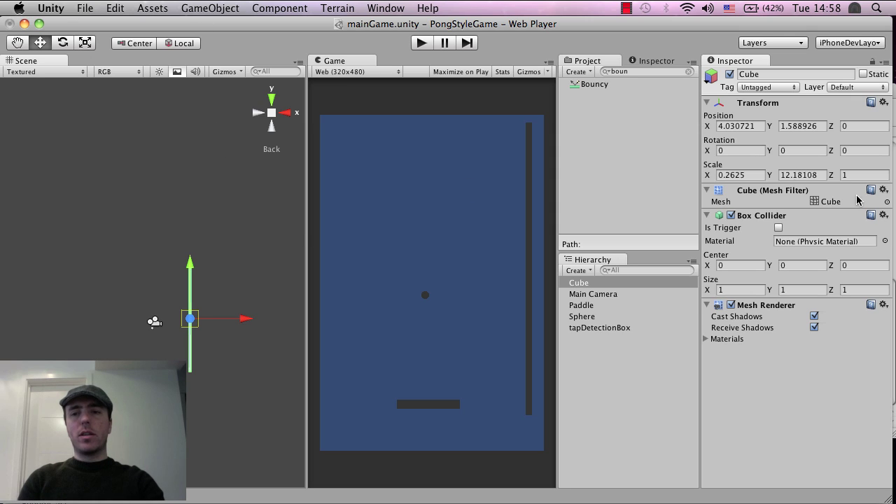
left_click(597, 284)
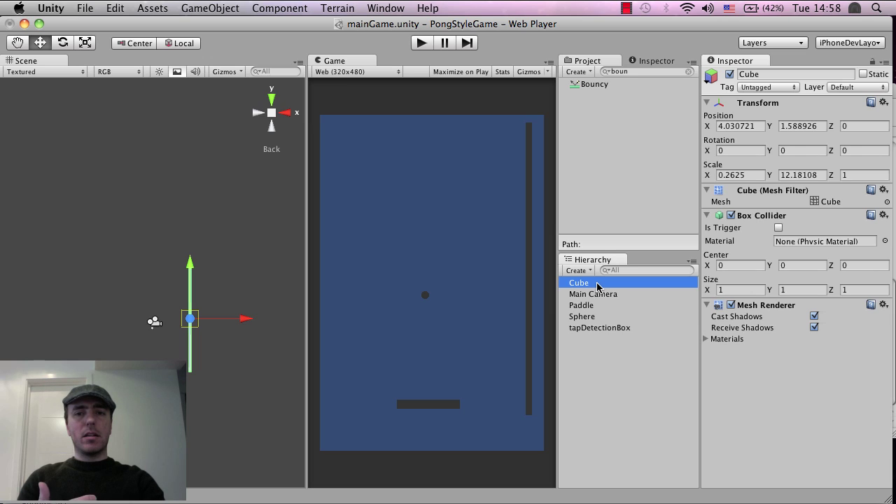
Rename Cube to 'wall', slide its copy to the left edge at X -4.115179, and duplicate again
key("Return")
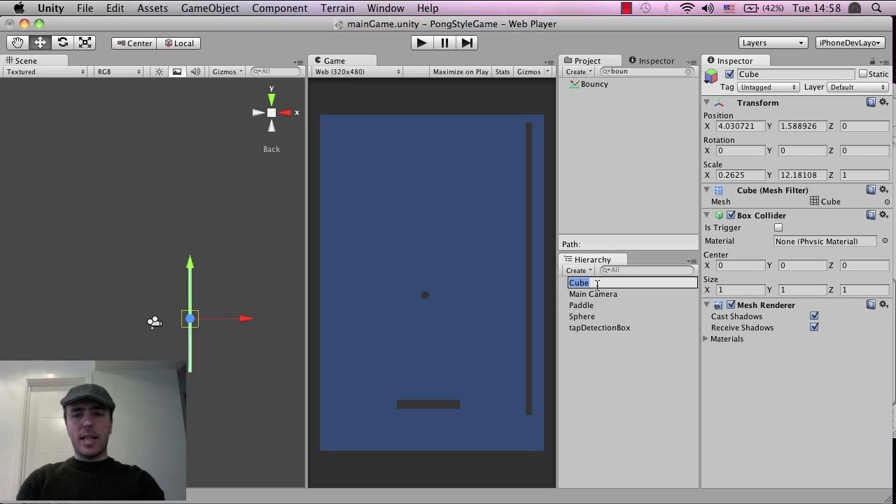
type("wall")
key("Return")
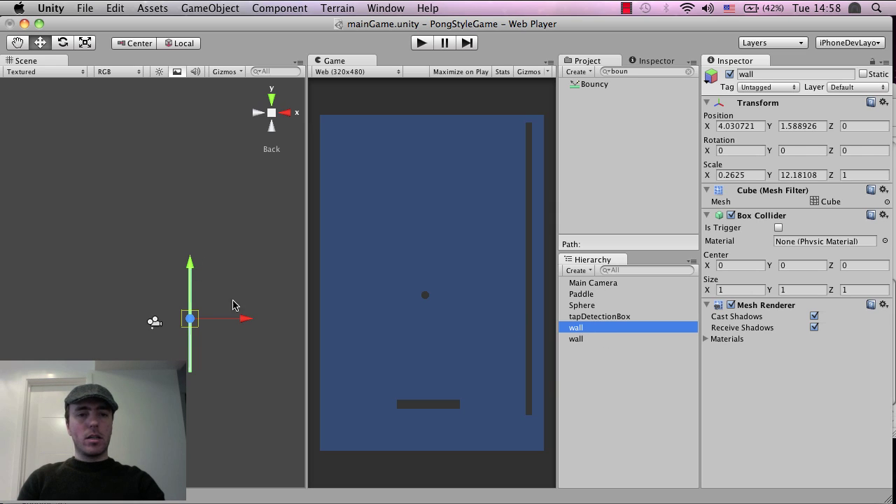
left_click_drag(246, 320, 176, 321)
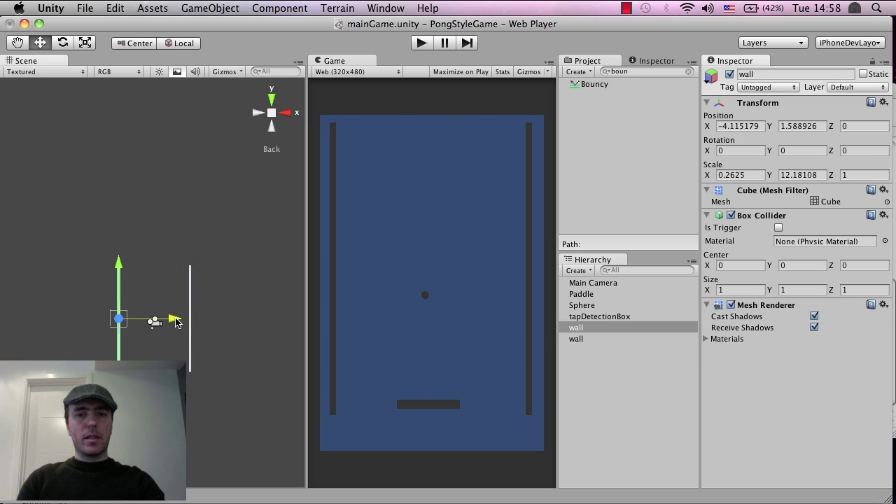
left_click(633, 329)
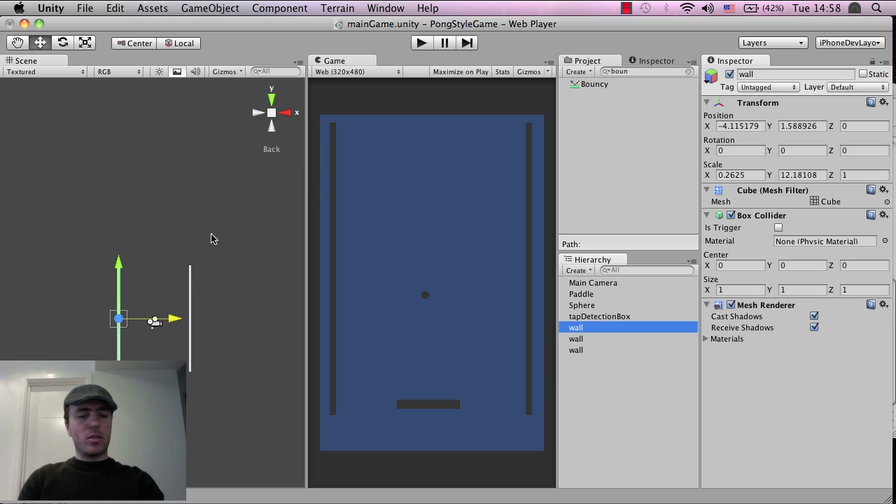
Orbit to an isometric view and rotate the third wall roughly horizontal with the gizmo
key("alt")
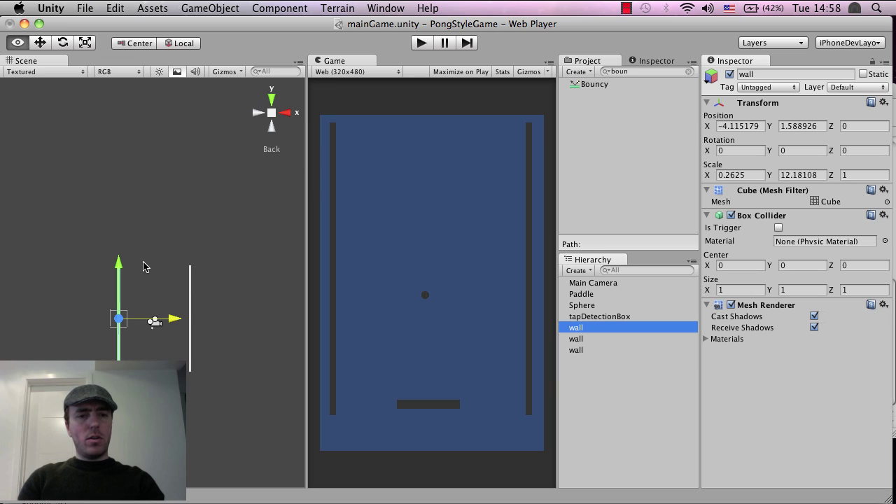
left_click(143, 267, "alt")
left_click_drag(143, 267, 304, 390, "alt")
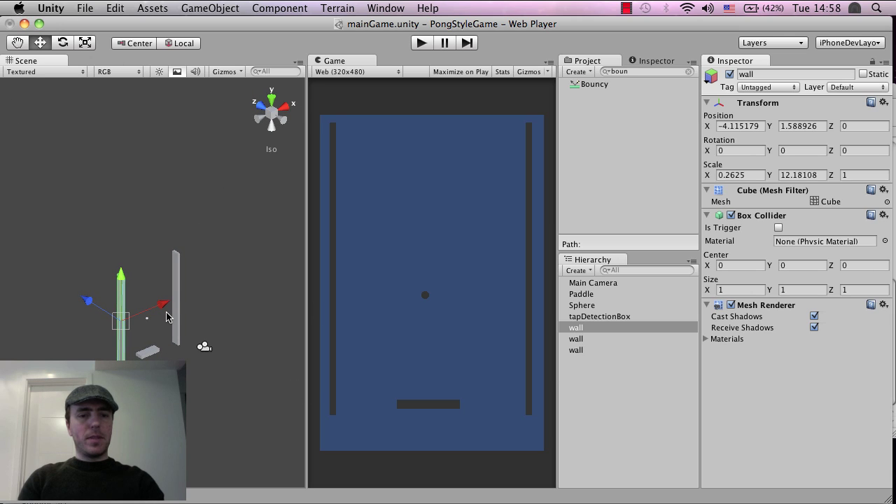
key("e")
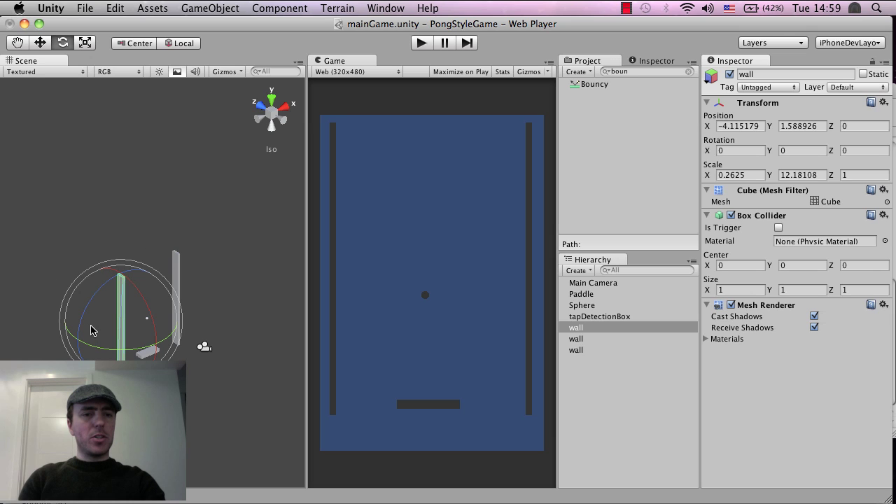
left_click_drag(82, 323, 259, 227)
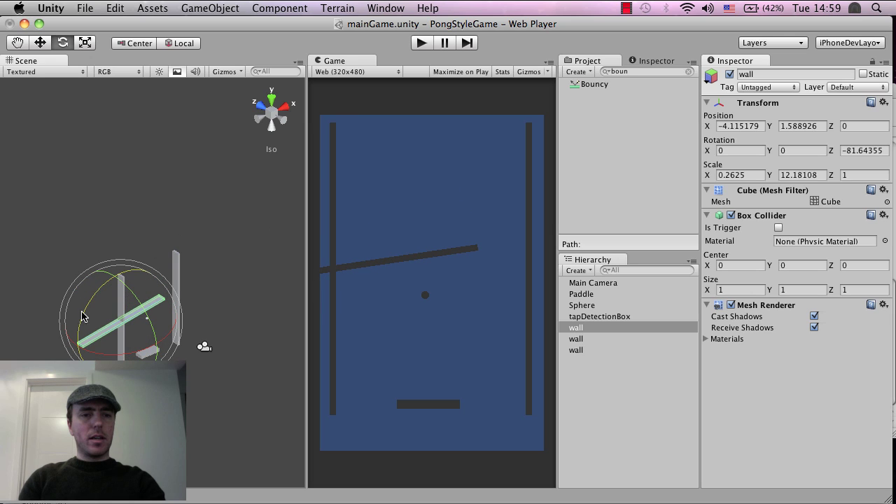
left_click_drag(85, 315, 96, 301)
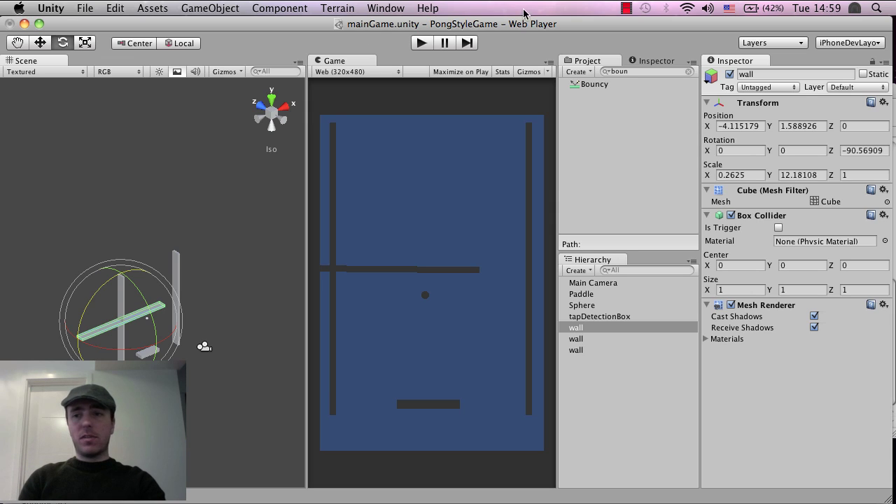
Set the wall's Z rotation to exactly -90
left_click(845, 148)
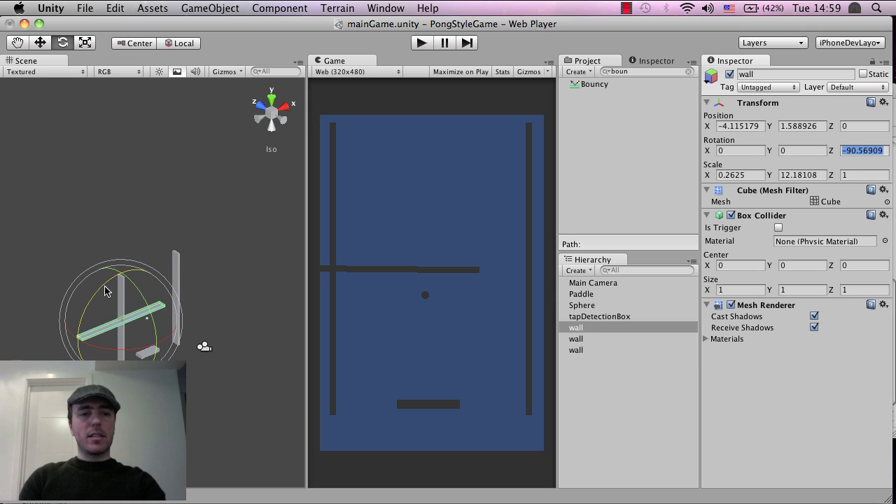
mouse_move(107, 289)
left_mouse_down()
mouse_move(88, 315)
mouse_move(108, 280)
mouse_move(105, 292)
left_mouse_up()
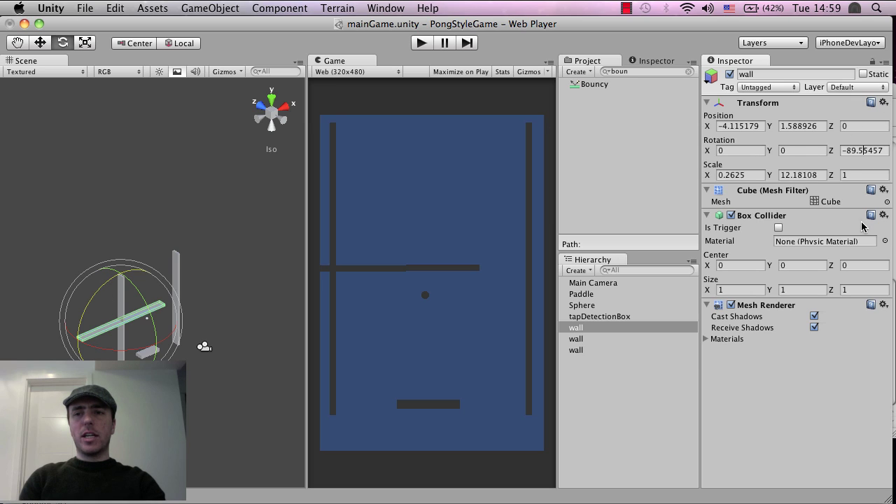
left_click(885, 149)
type("-90")
key("Return")
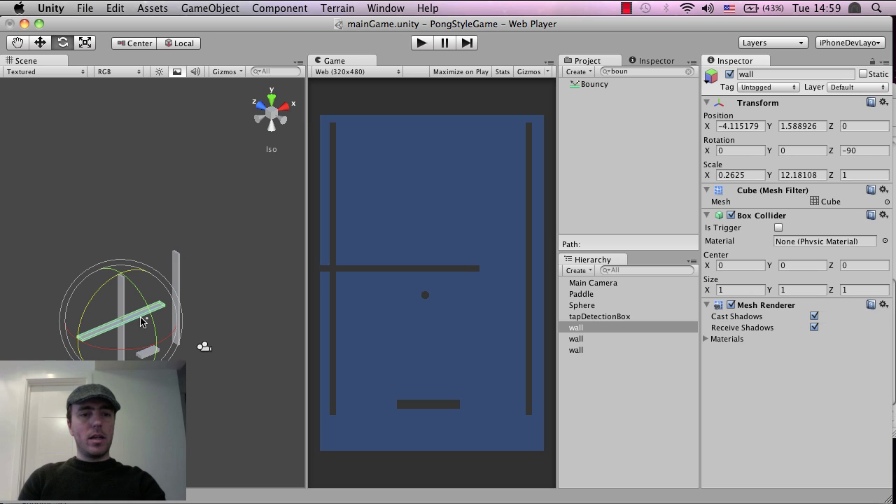
Raise the horizontal wall toward the top and scale it shorter
key("w")
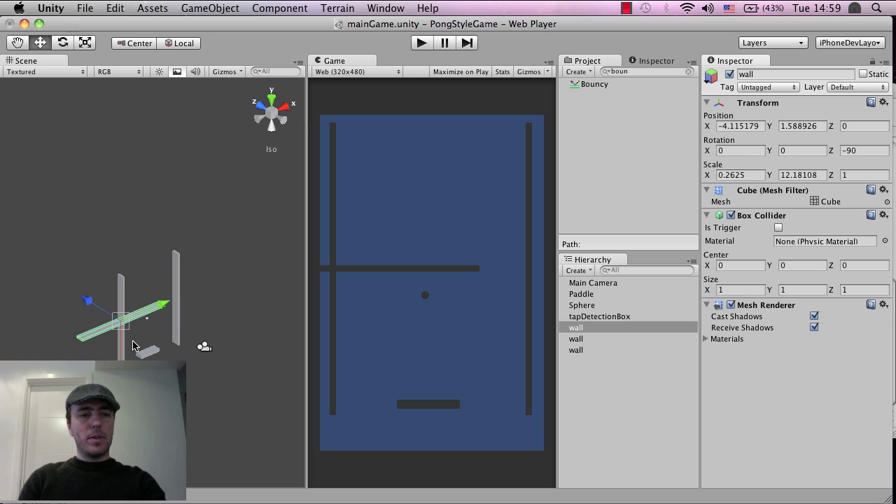
left_click_drag(118, 369, 116, 331)
left_click_drag(167, 264, 187, 257)
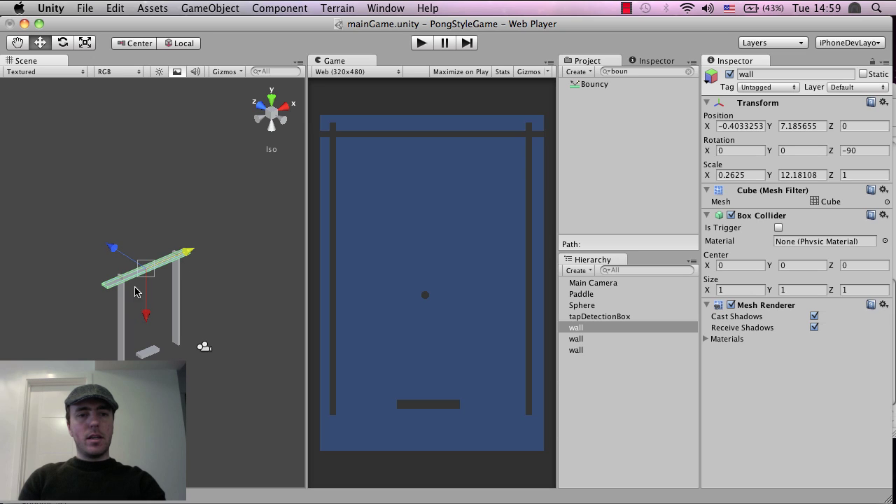
key("e")
key("r")
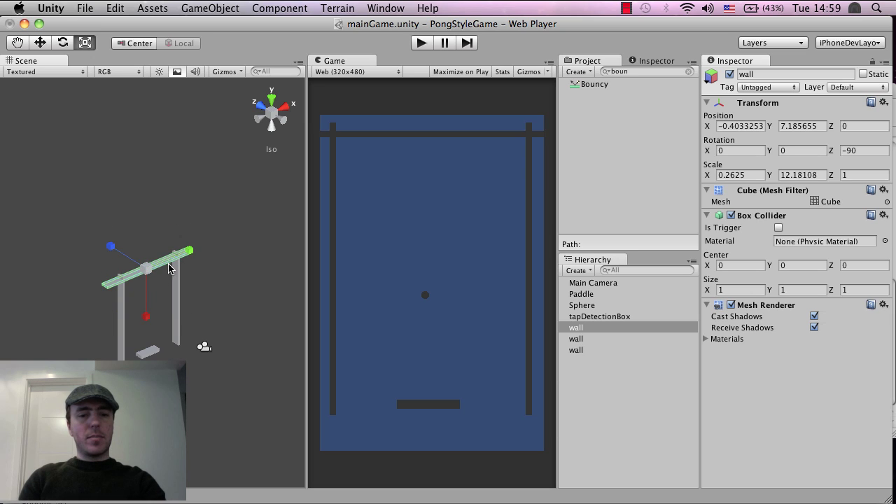
left_click_drag(190, 252, 176, 258)
Fit the top wall between the side walls at X -0.1273015, Y 7.465489
key("w")
key("x")
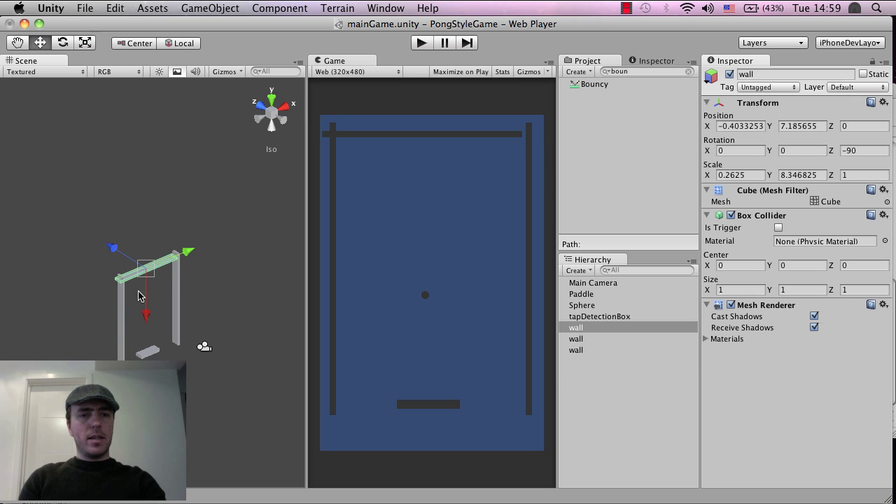
left_click_drag(187, 253, 189, 258)
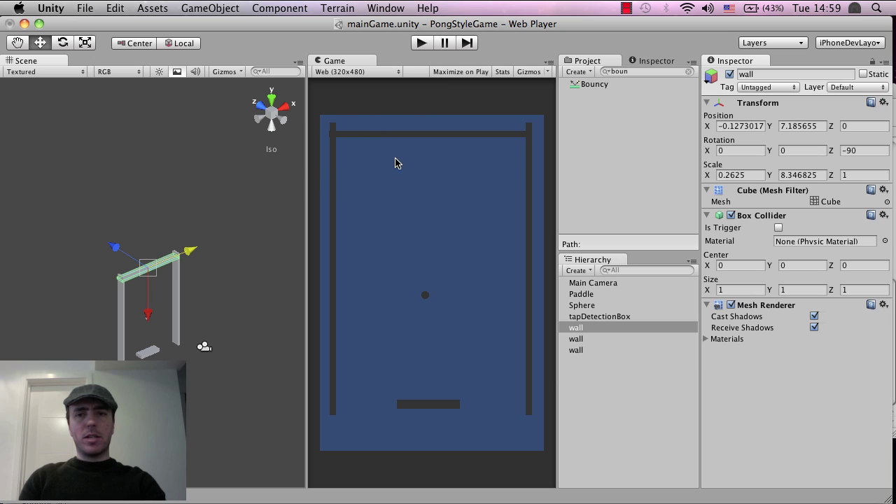
left_click_drag(151, 312, 151, 309)
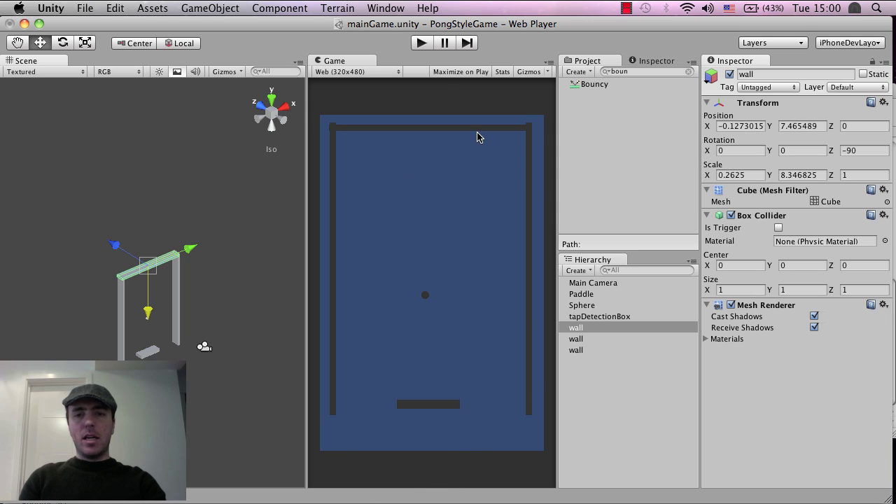
left_click(423, 43)
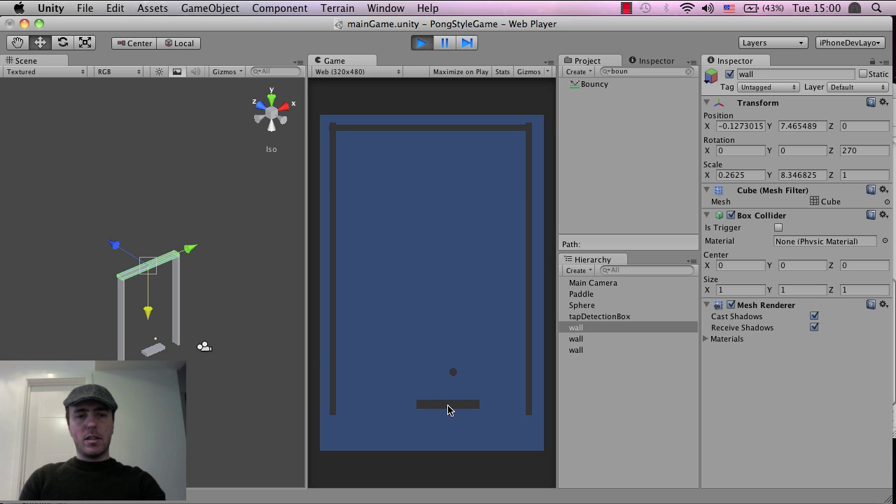
left_click(422, 43)
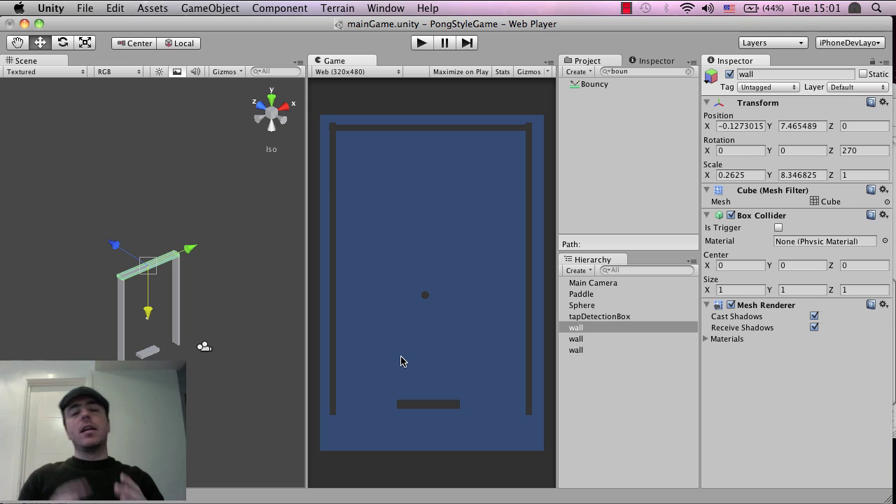
left_click(172, 294)
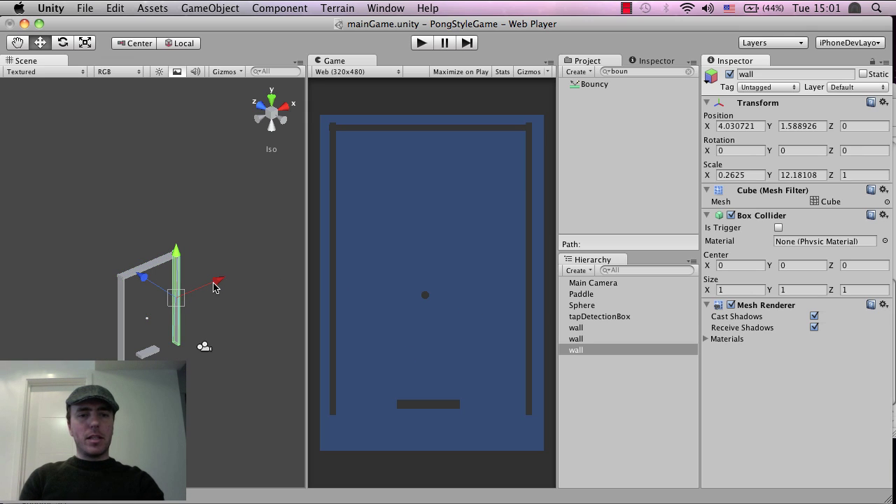
left_click_drag(216, 283, 194, 293)
key("r")
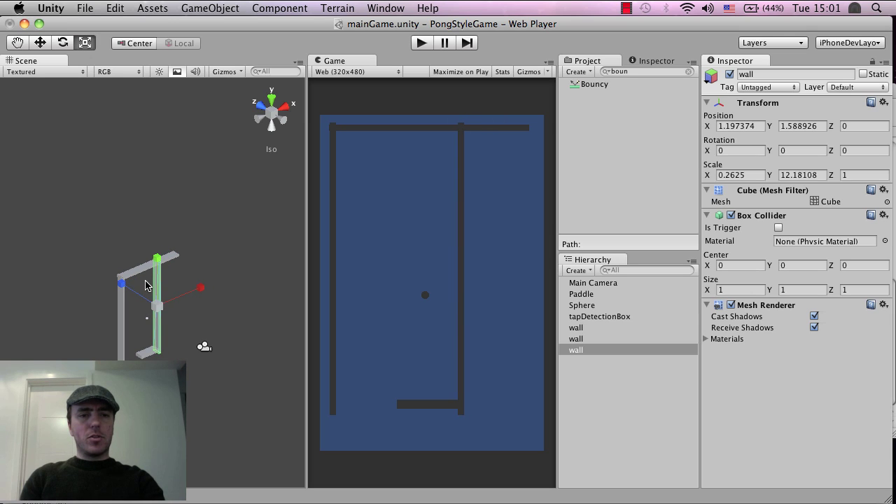
key("e")
left_click_drag(135, 282, 154, 263)
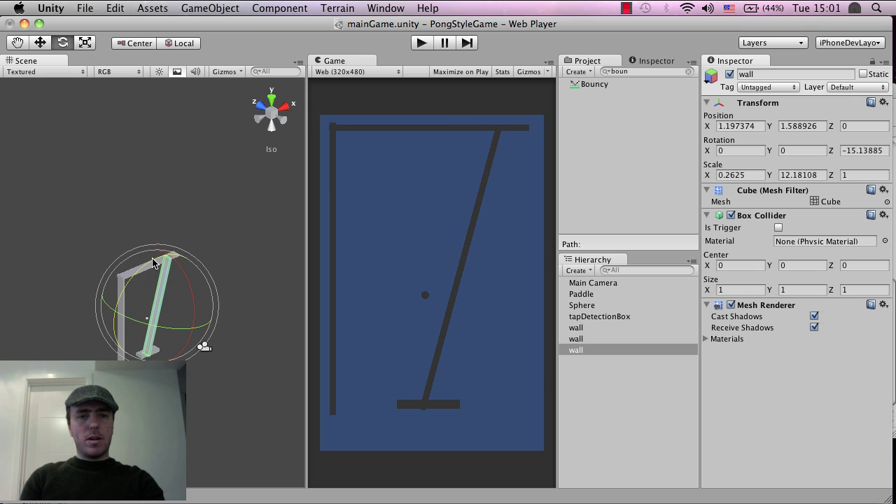
left_click(420, 44)
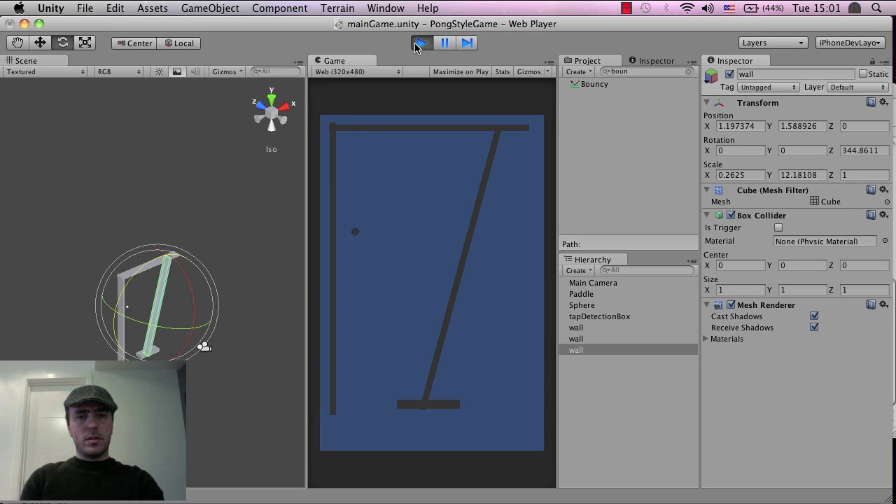
left_click(418, 44)
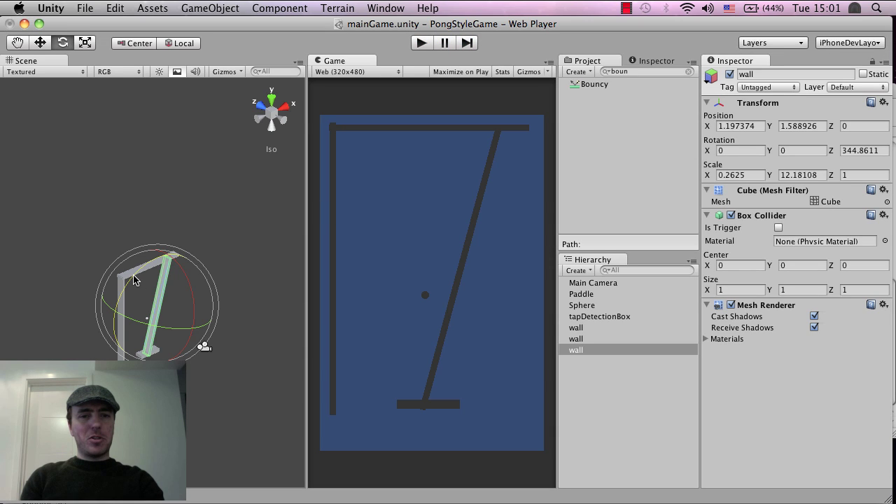
left_click_drag(134, 279, 142, 269)
left_click(422, 43)
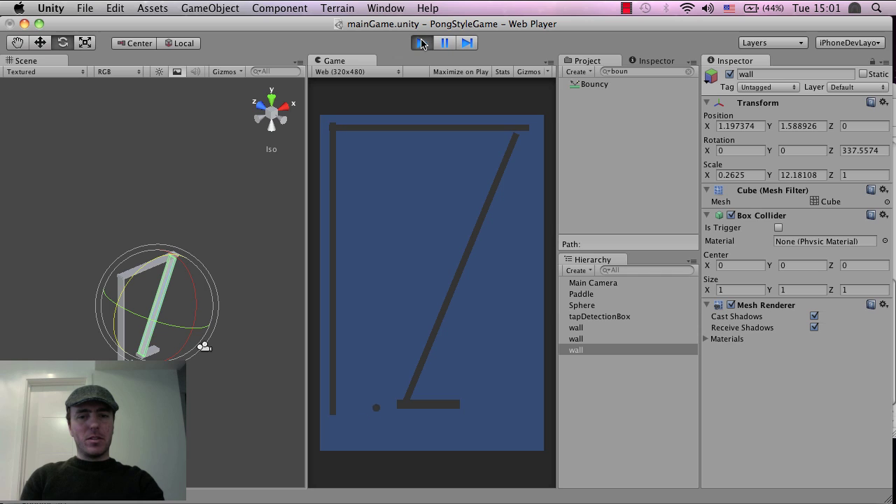
left_click(421, 44)
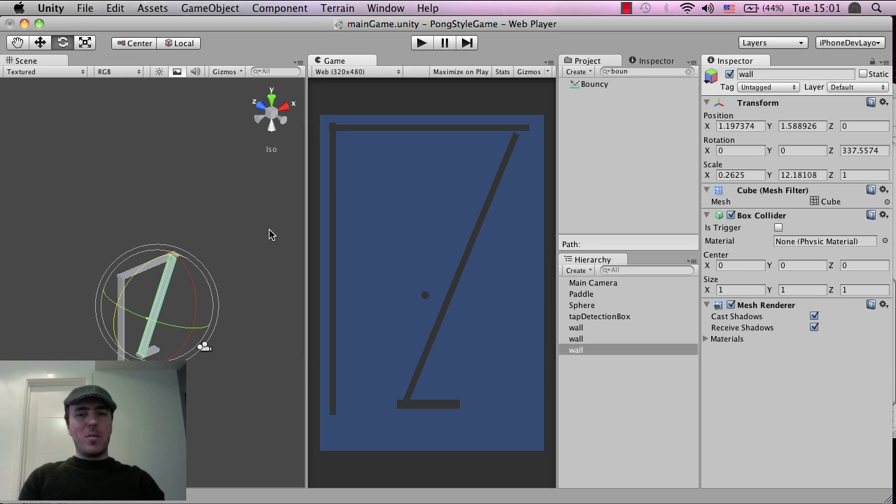
key("super+z")
key("super+z")
key("super+z")
key("super+z")
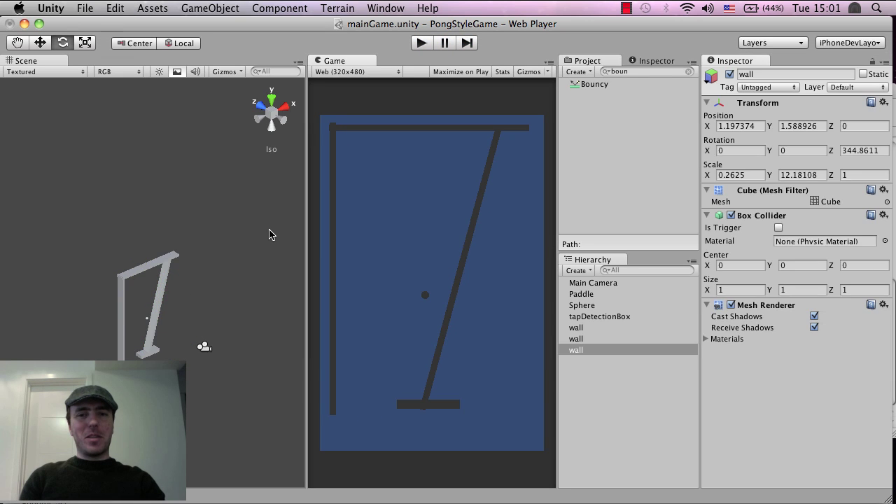
key("super+z")
key("super+z")
key("super+z")
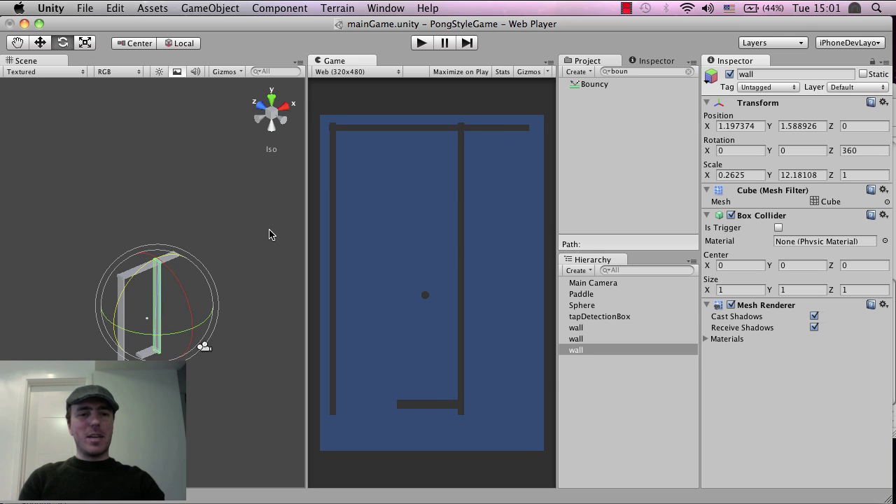
key("super+z")
key("super+z")
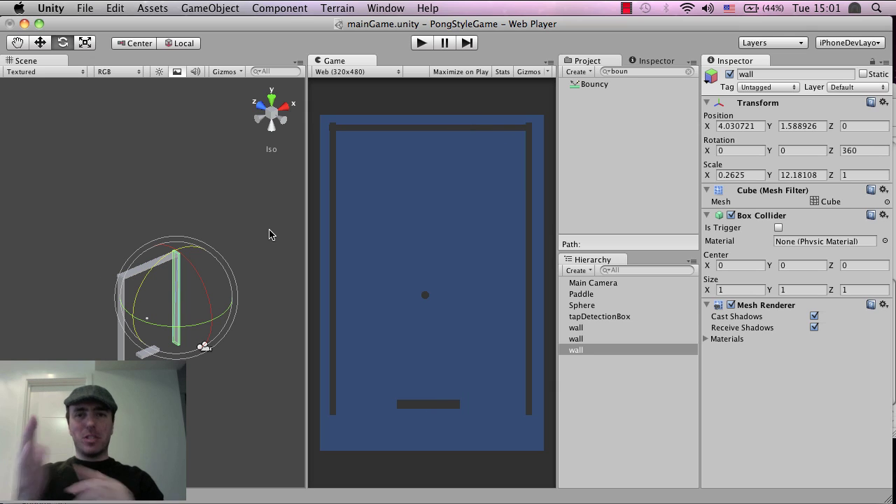
In Project Settings > Physics, keep Bounce Threshold at 0.1, then bring the TextEdit notes forward
left_click(116, 7)
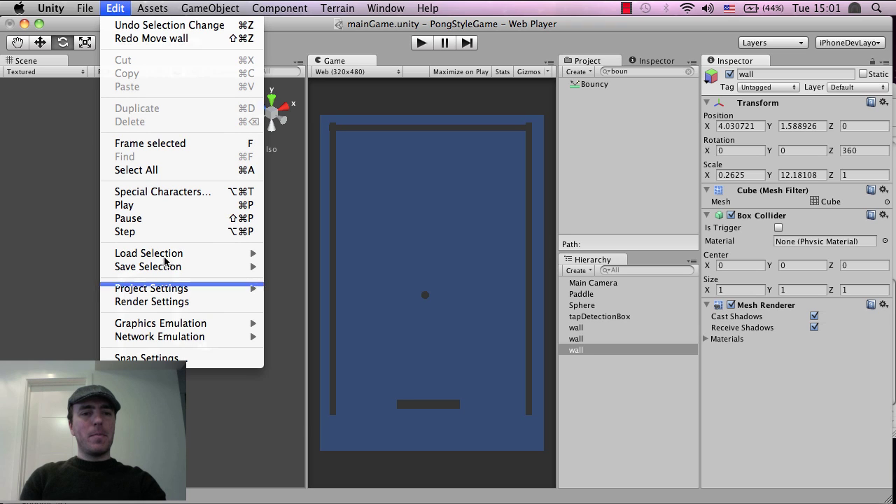
mouse_move(175, 288)
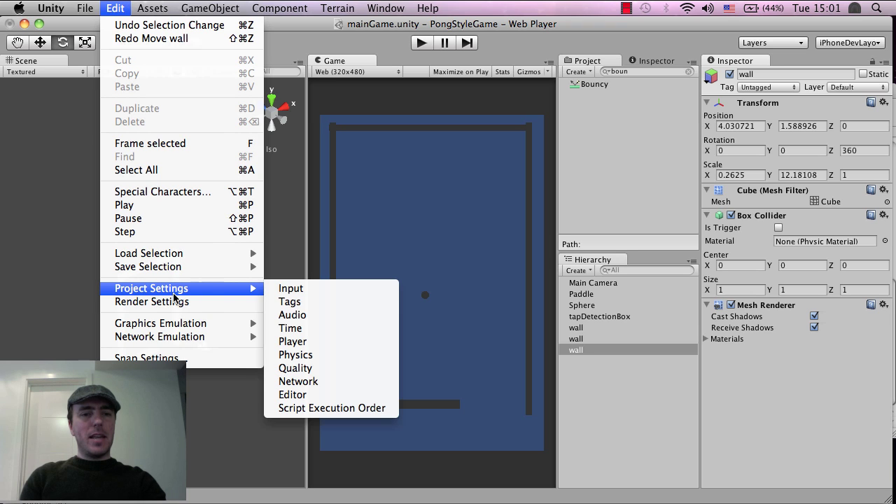
left_click(320, 356)
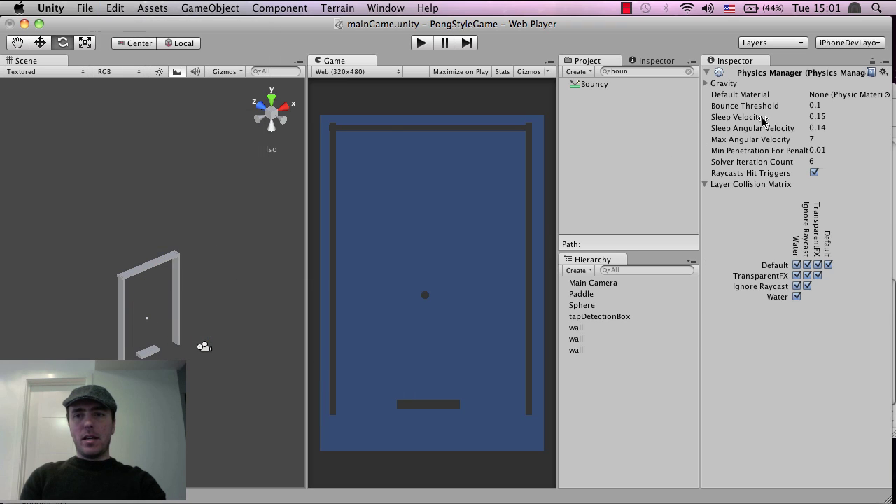
left_click(819, 105)
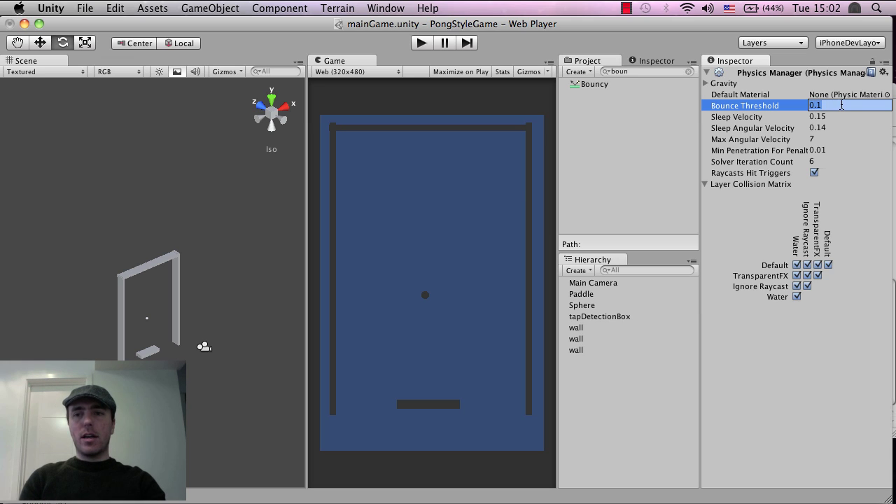
left_click(841, 105)
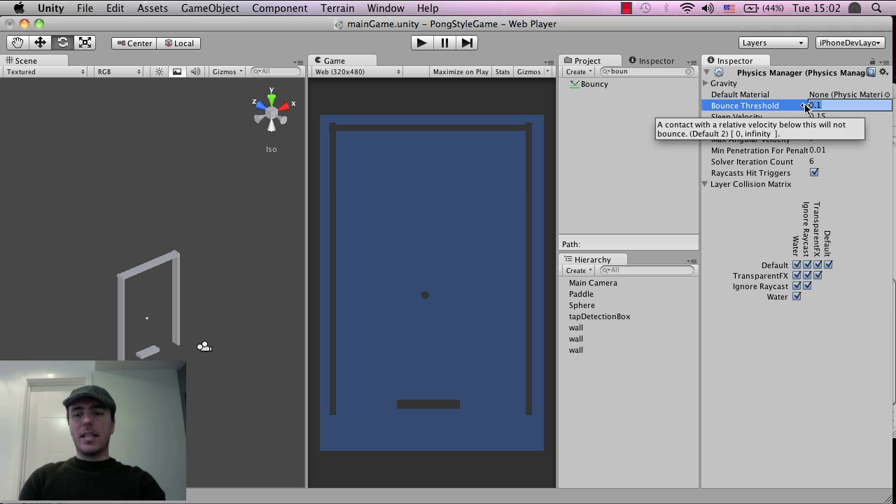
key("Return")
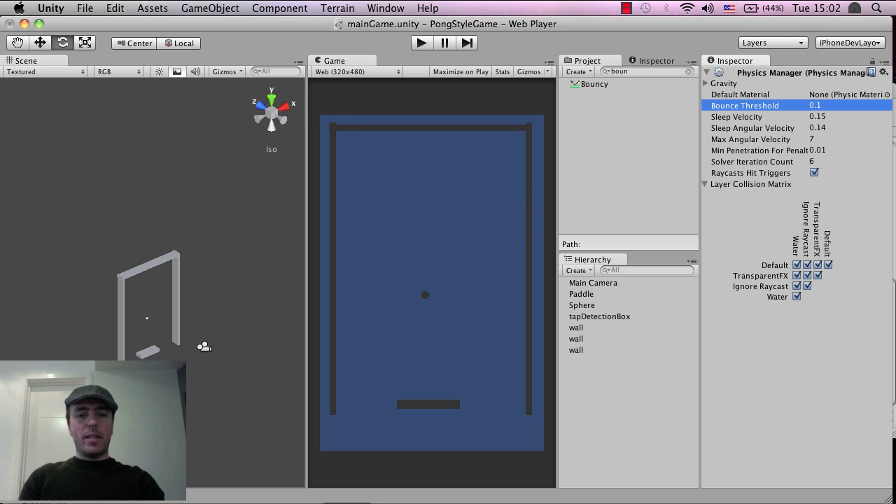
left_click(350, 503)
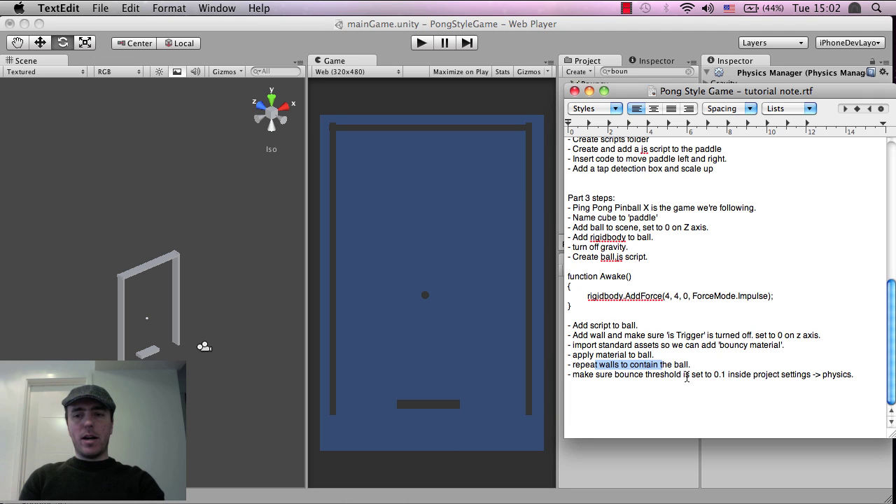
Switch from the TextEdit notes back to the Unity editor
left_click(510, 46)
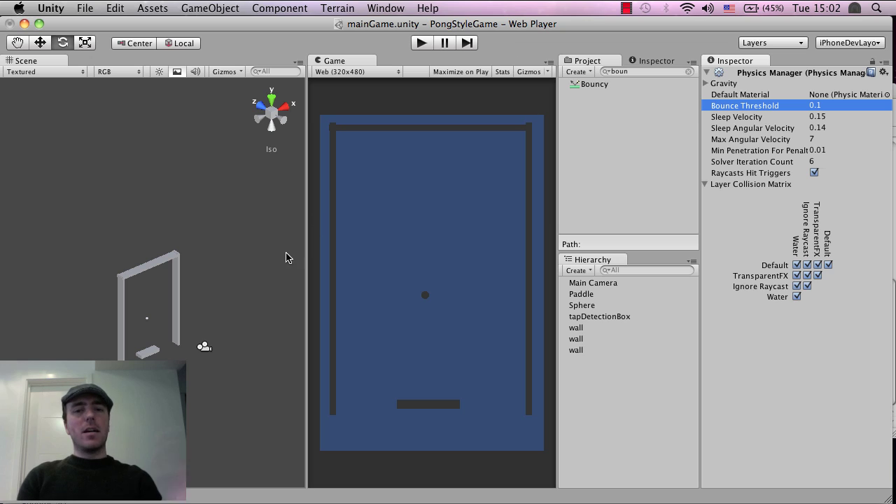
Change Ball.js to call rigidbody.AddForce(8, 8, 0, ForceMode.Impulse) and save it
key("super+Tab")
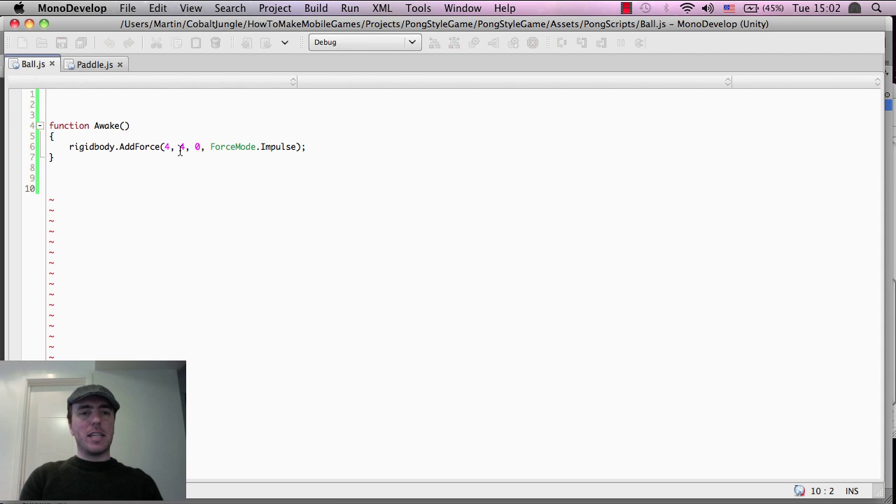
left_click_drag(176, 147, 168, 149)
left_click(166, 148)
key("Right")
key("shift+Left")
type("8")
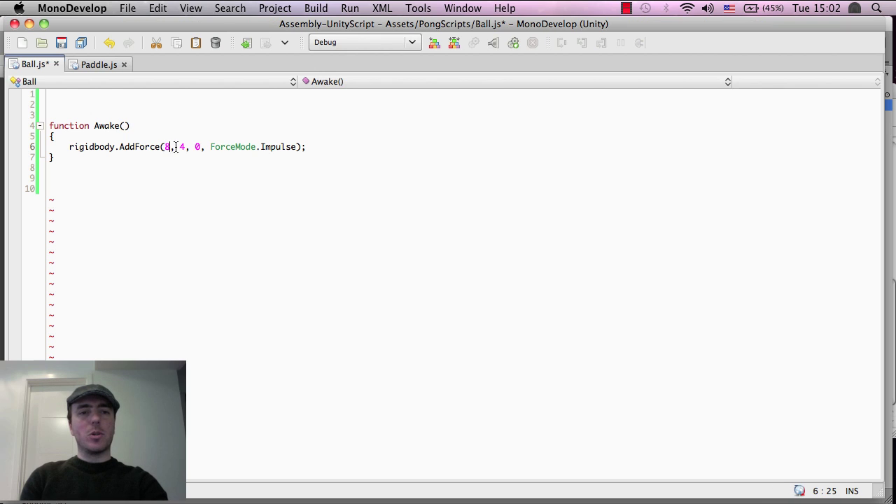
double_click(185, 147)
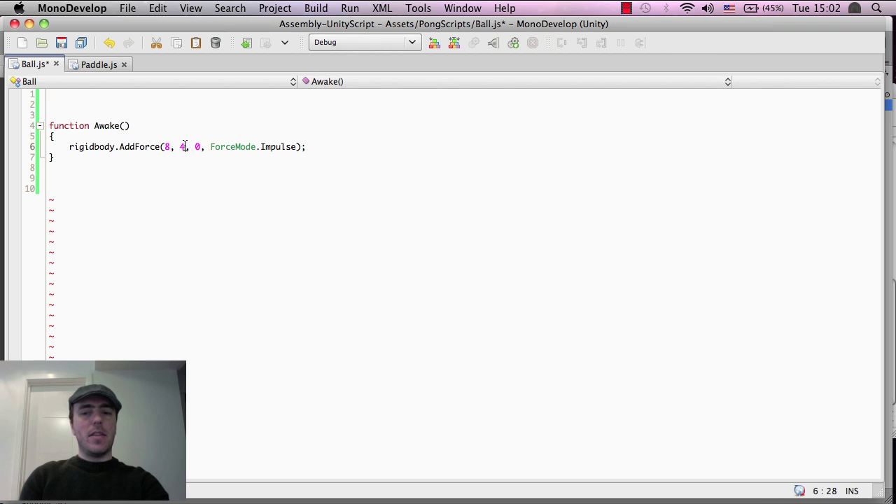
type("8")
key("super+s")
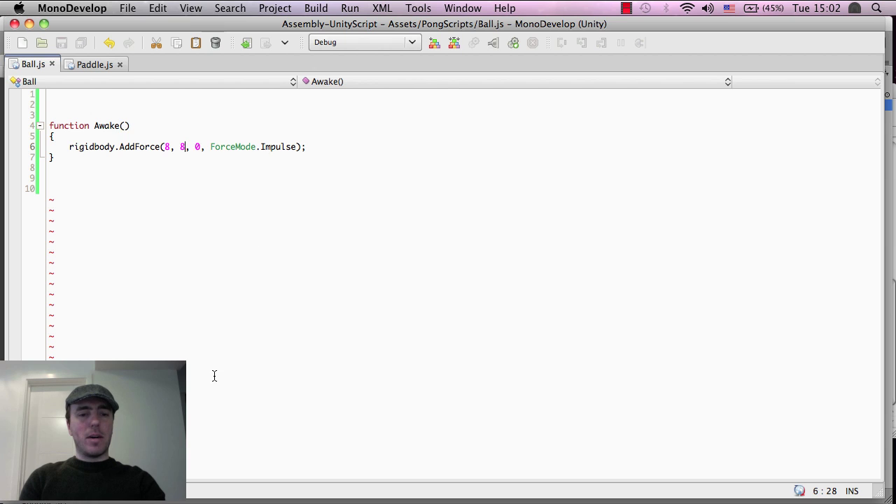
left_click(265, 502)
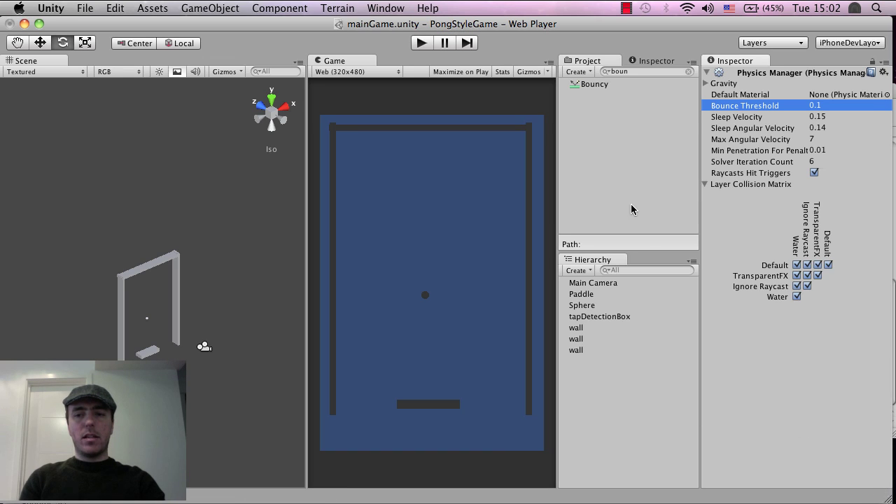
left_click(420, 42)
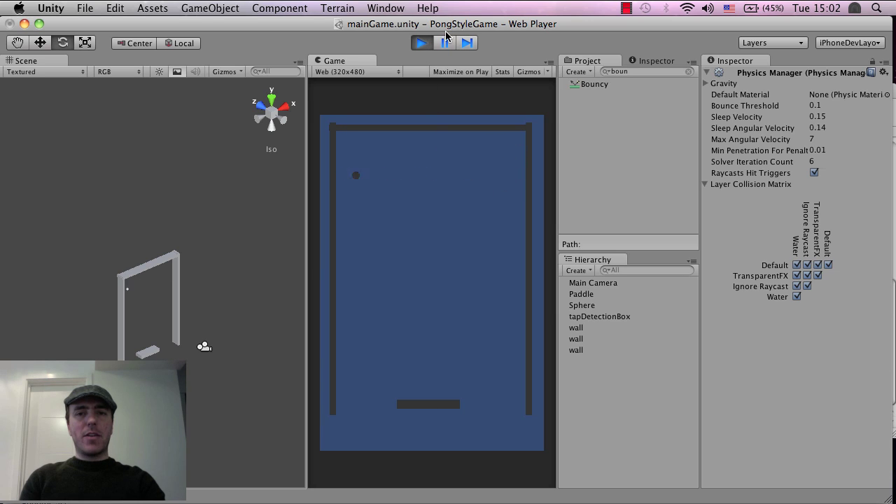
left_click(422, 44)
left_click(421, 43)
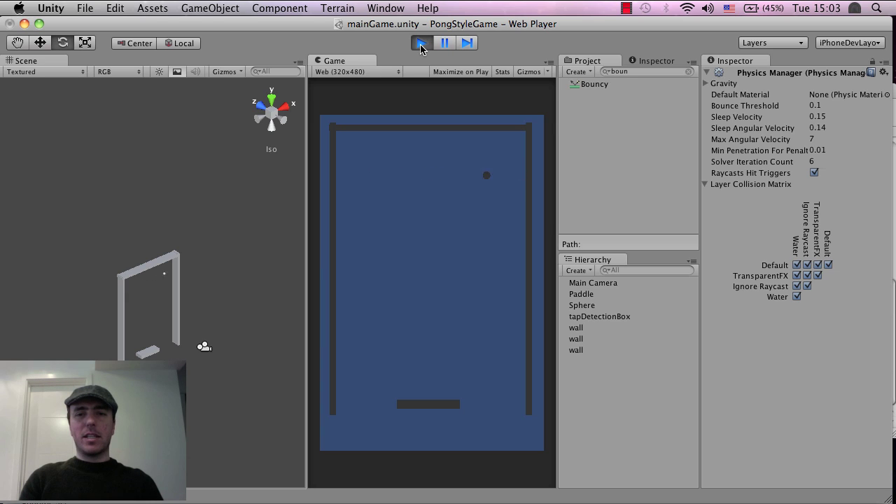
left_click(421, 44)
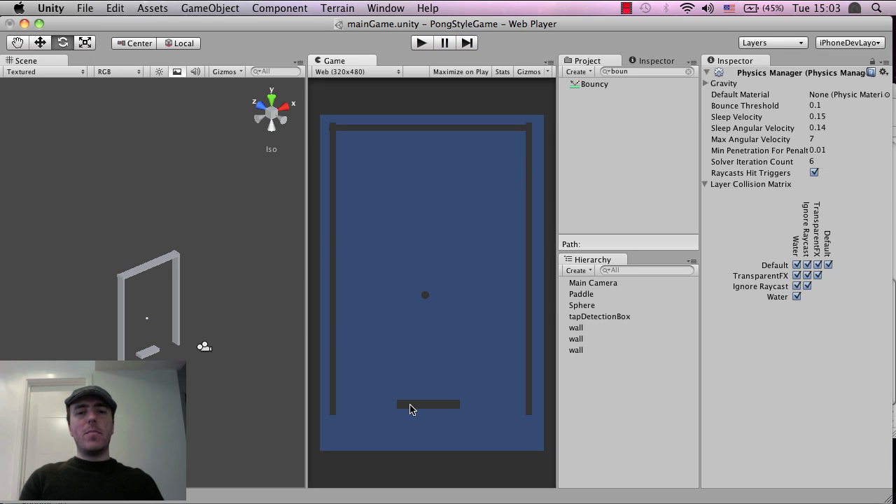